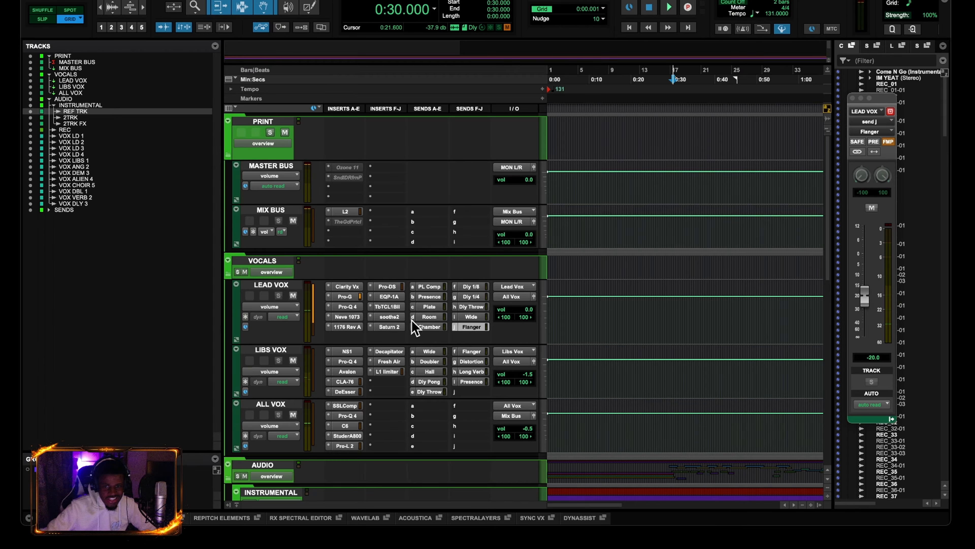
Step: Play the session from just before the first vocal clips, at about 0:27.7, and stop playback after listening
scroll(628, 365, down, 15)
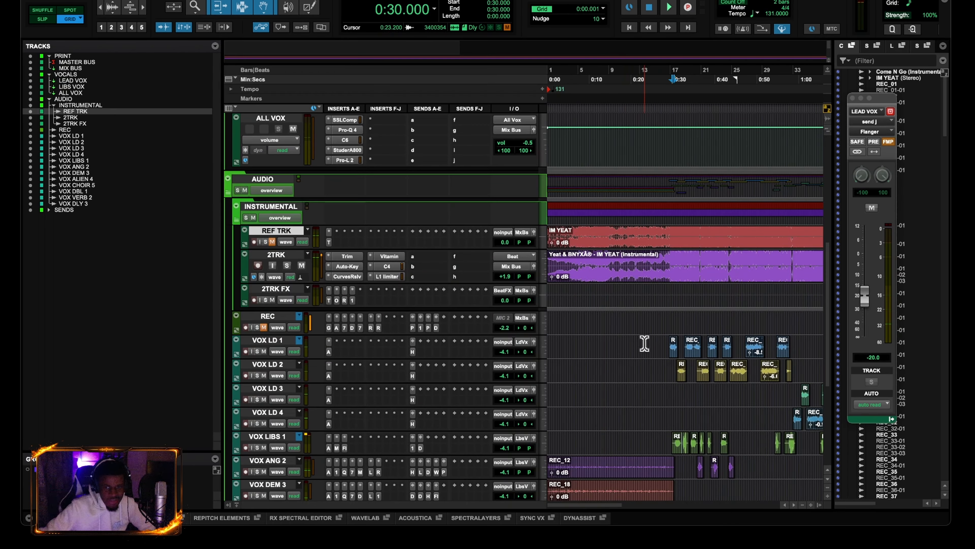
click(663, 323)
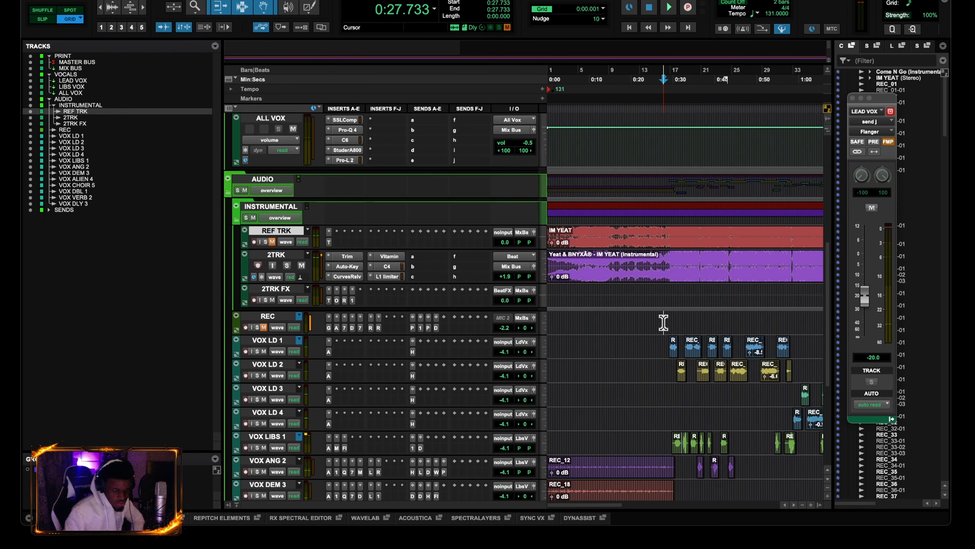
key(space)
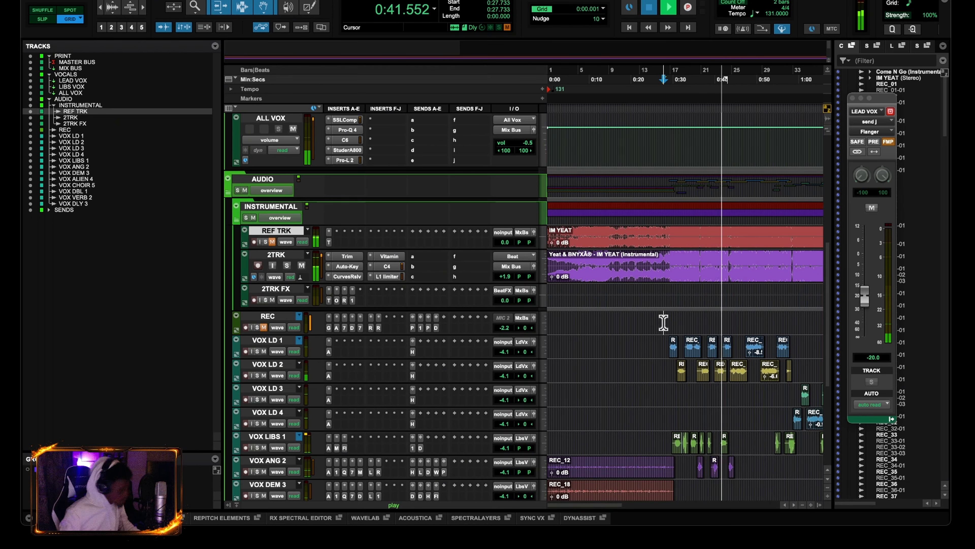
key(space)
Step: Set the main ambience reduction amount of Clarity Vx on the LEAD VOX track to 50
scroll(537, 325, up, 5)
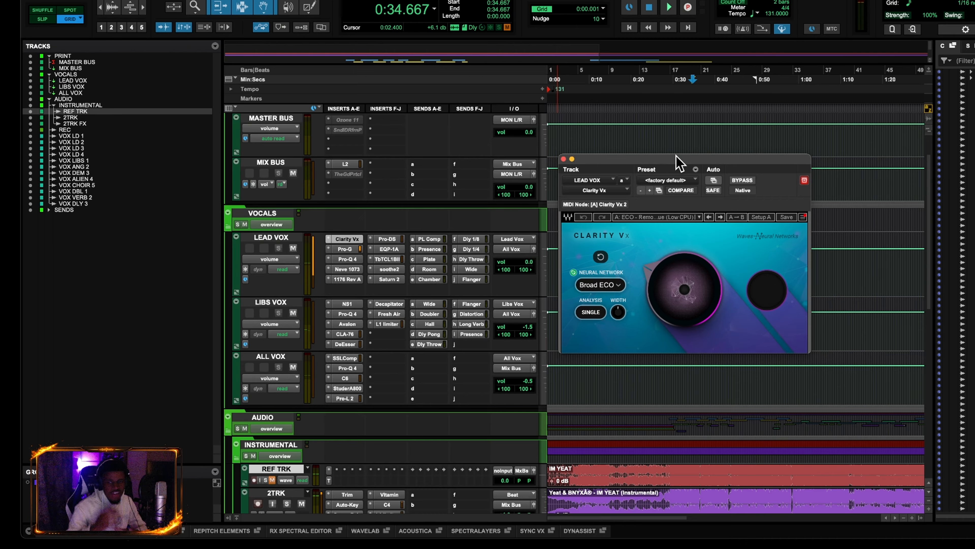
mouse_move(679, 282)
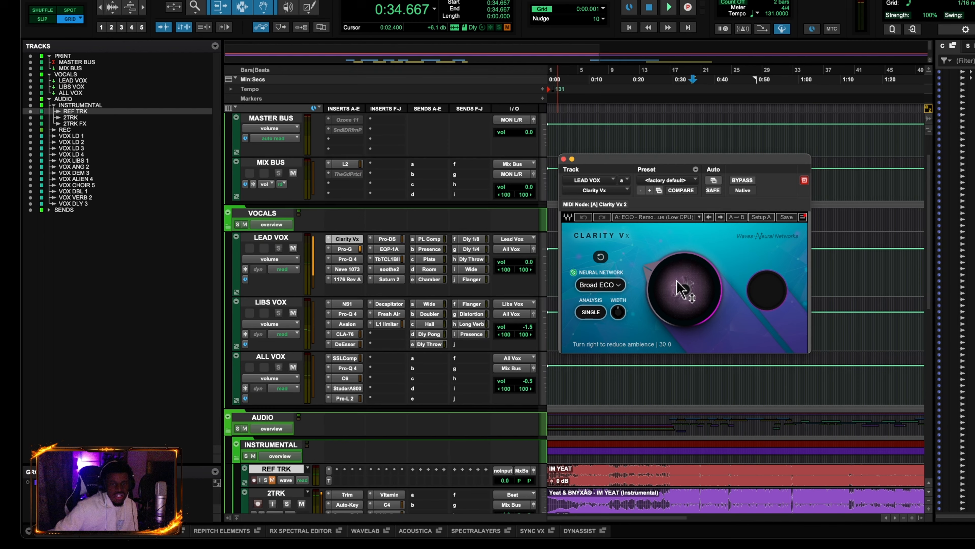
click(691, 300)
text(50)
key(Return)
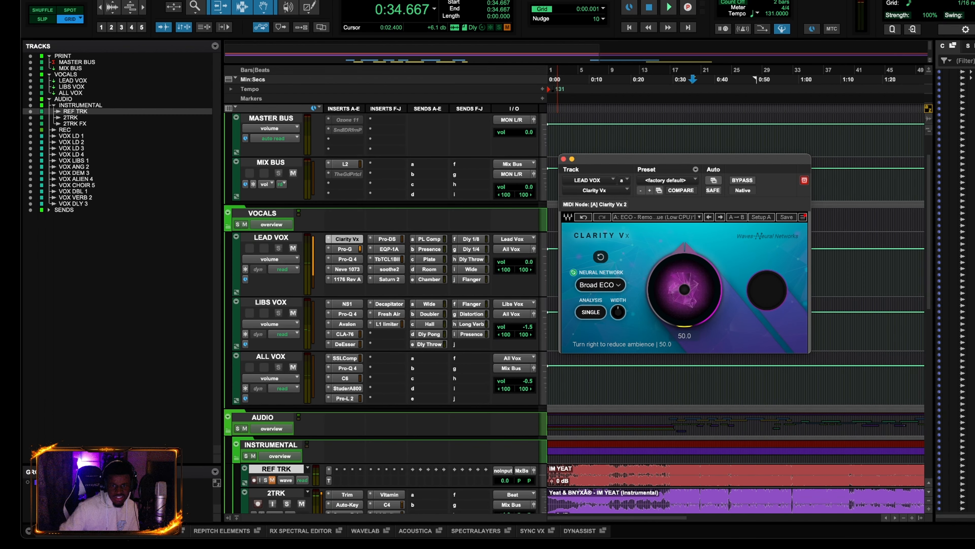
Step: Choose Broad ECO as the Clarity Vx neural network and close the plug-in
mouse_move(615, 284)
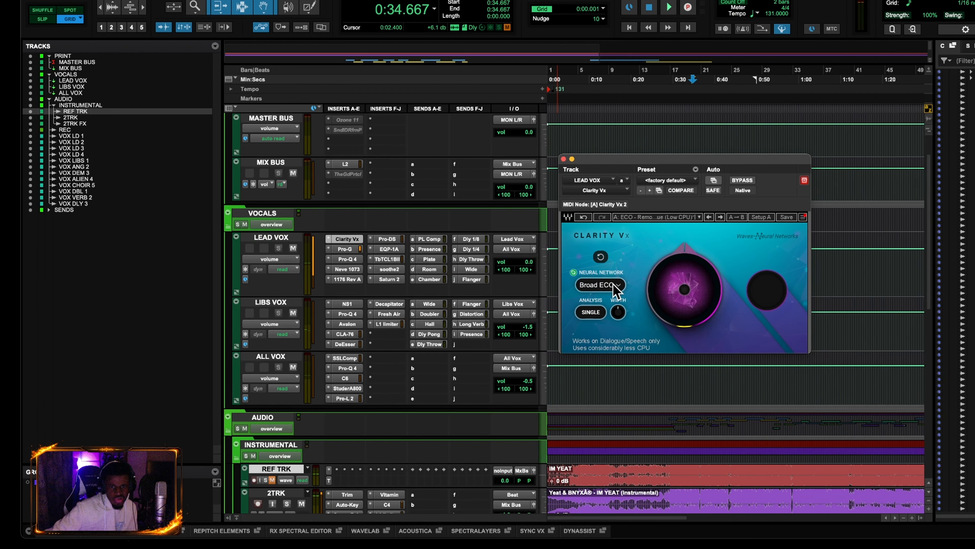
click(614, 285)
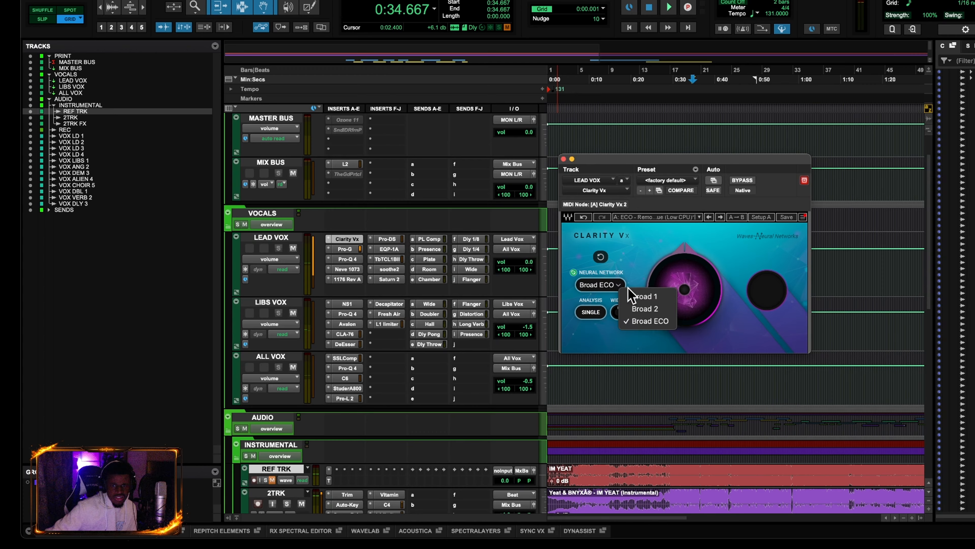
click(651, 323)
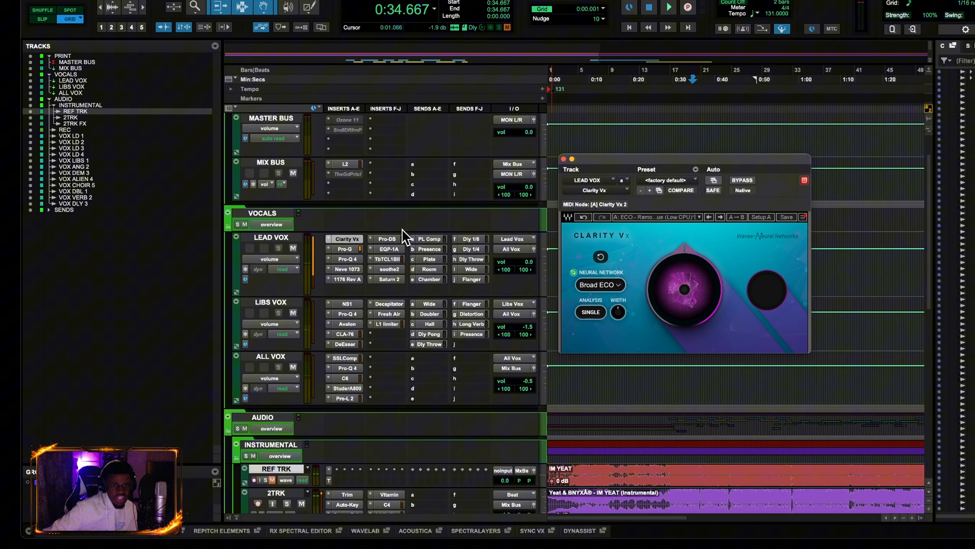
click(563, 159)
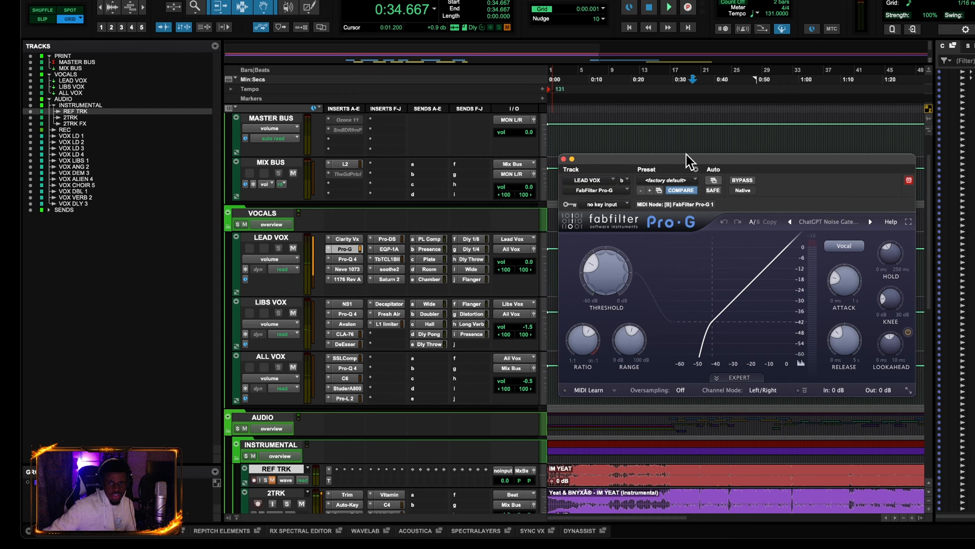
Step: Reposition the LEAD VOX Pro-G gate window over the mixer tracks and set its interface size to Medium
drag(687, 159, 603, 153)
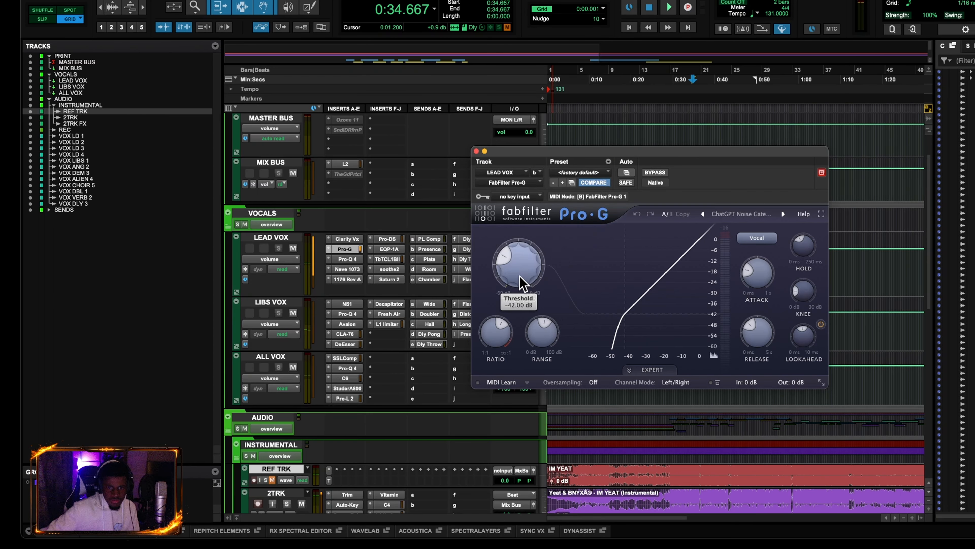
mouse_move(523, 282)
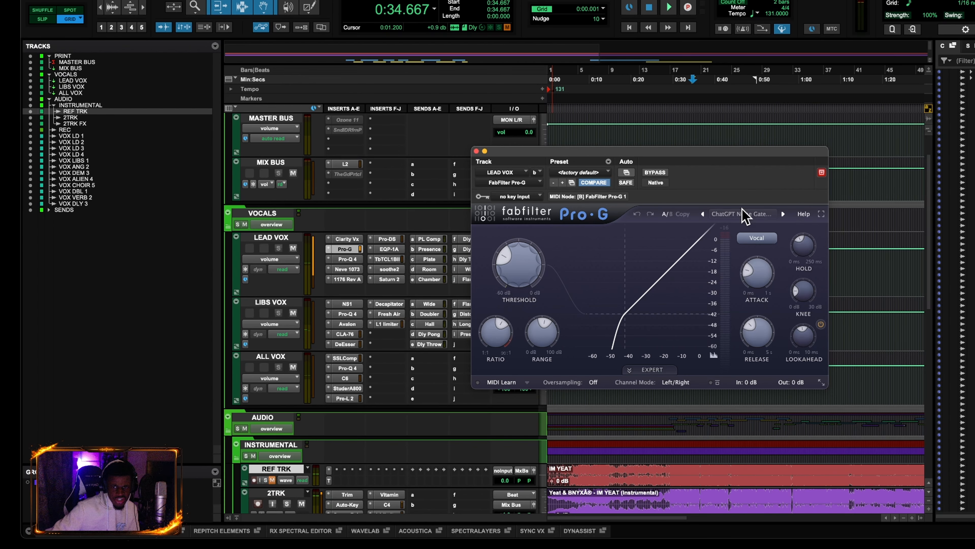
drag(721, 156, 683, 140)
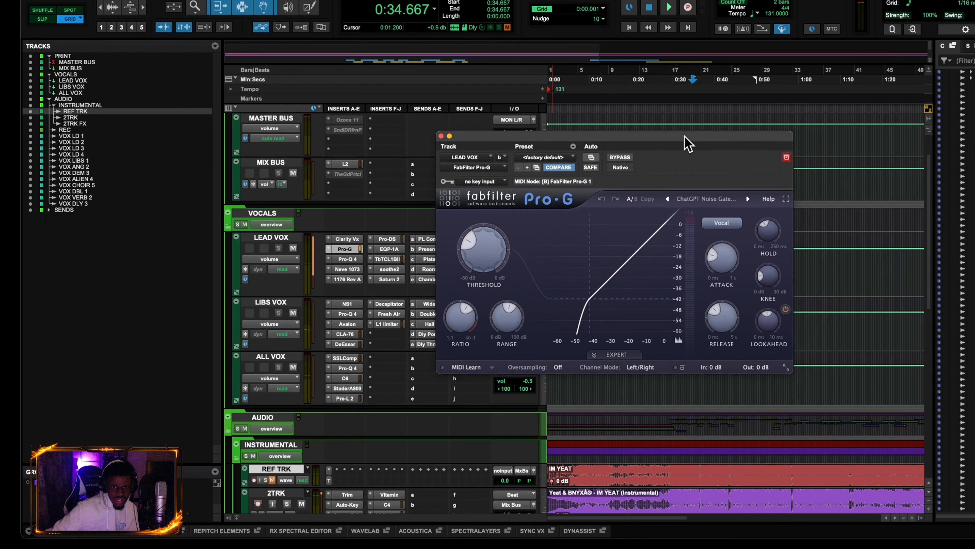
mouse_move(722, 317)
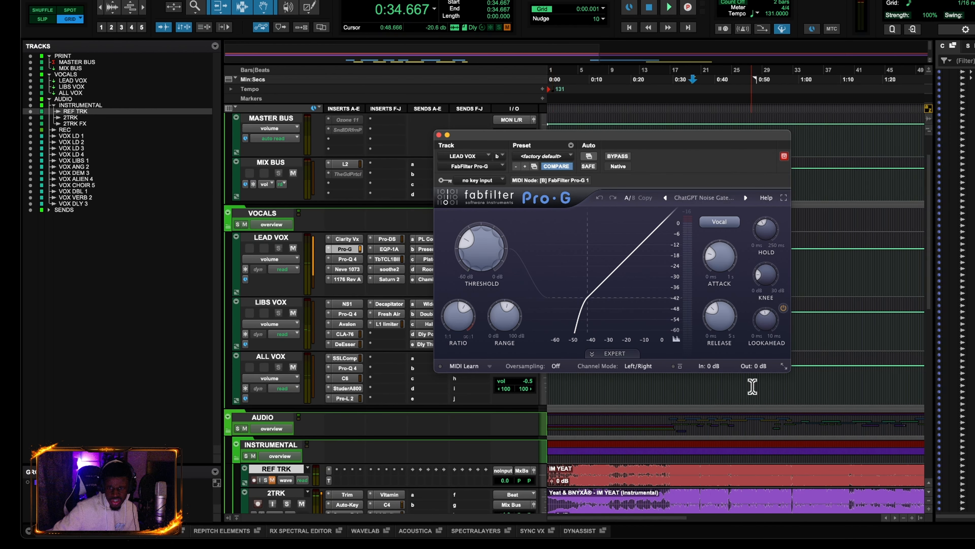
click(784, 365)
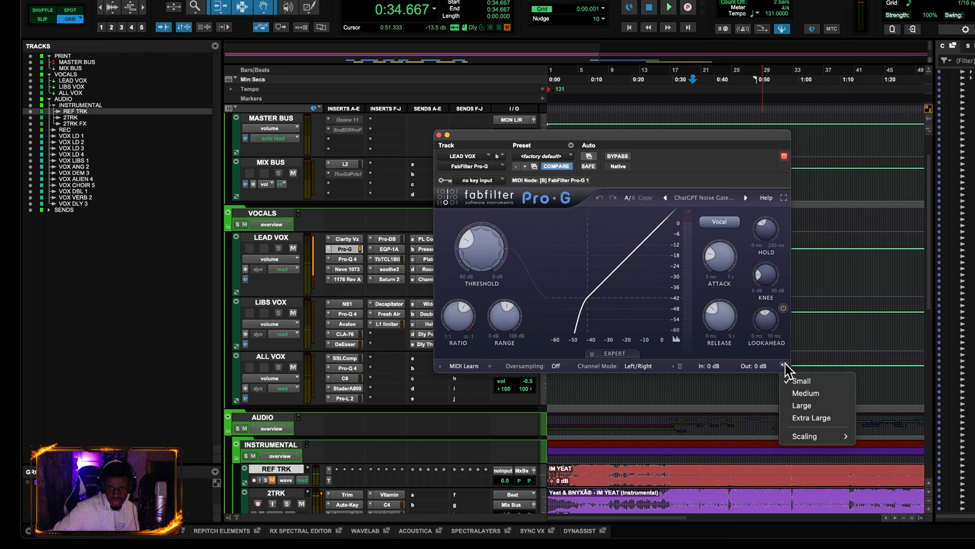
click(806, 393)
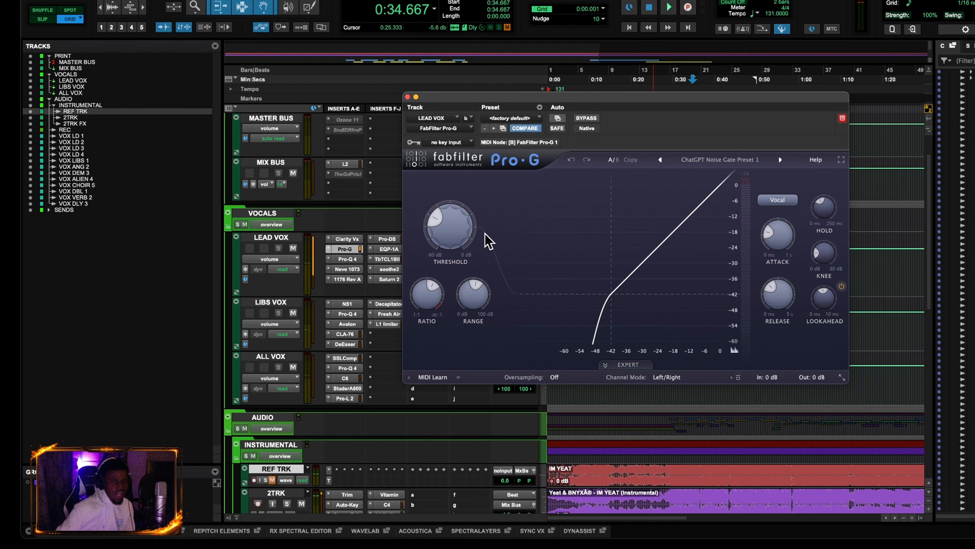
Step: Examine the Pro-G gate's threshold, ratio, range, attack, release, hold, knee and lookahead settings, plus its available gating styles
mouse_move(461, 243)
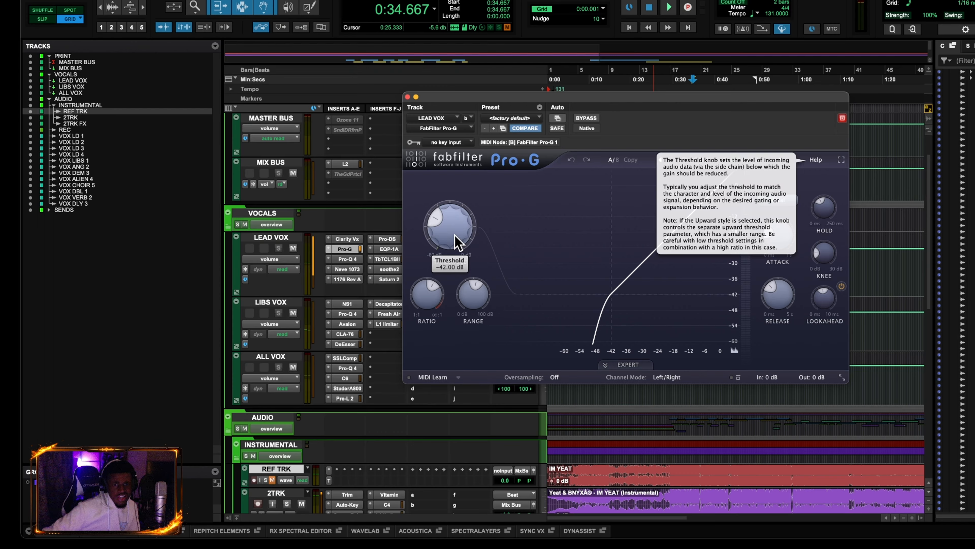
mouse_move(431, 302)
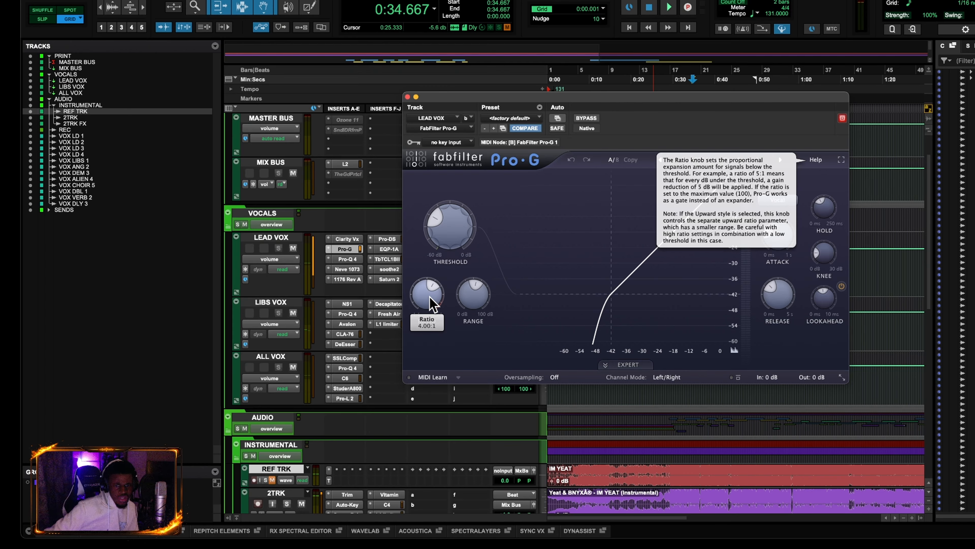
mouse_move(471, 306)
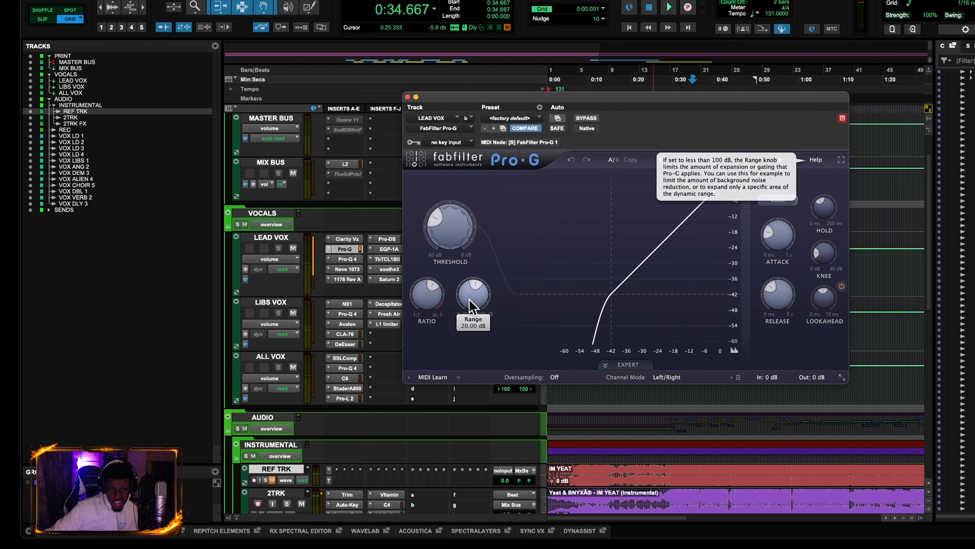
mouse_move(769, 234)
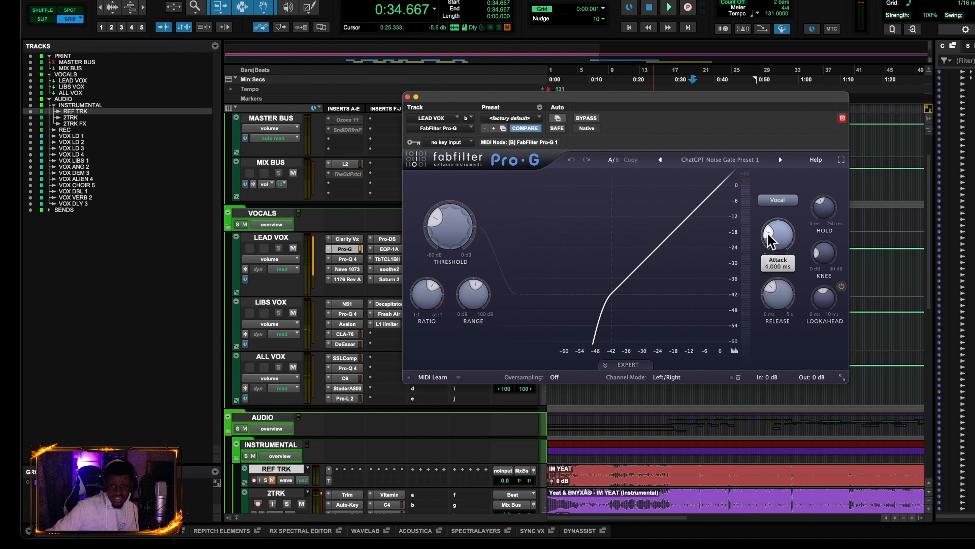
mouse_move(779, 299)
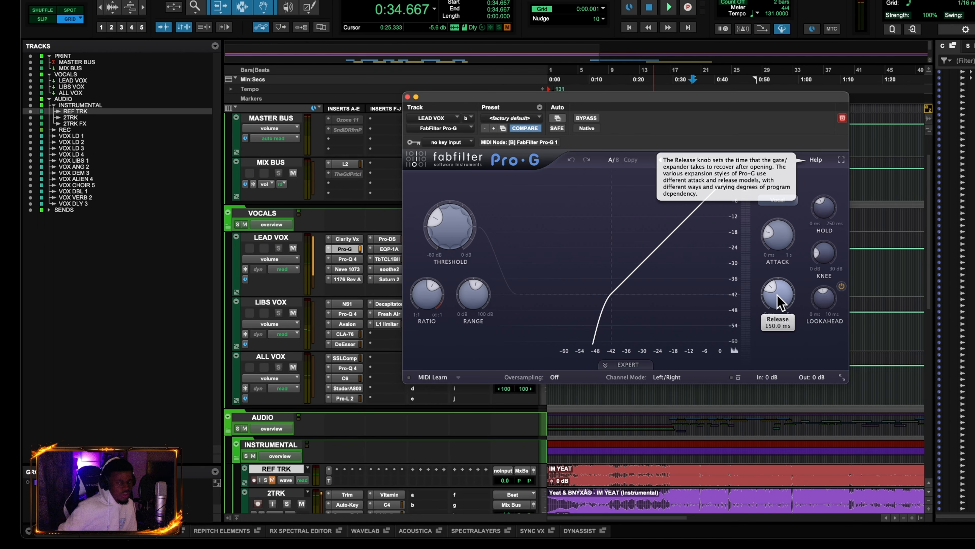
mouse_move(823, 218)
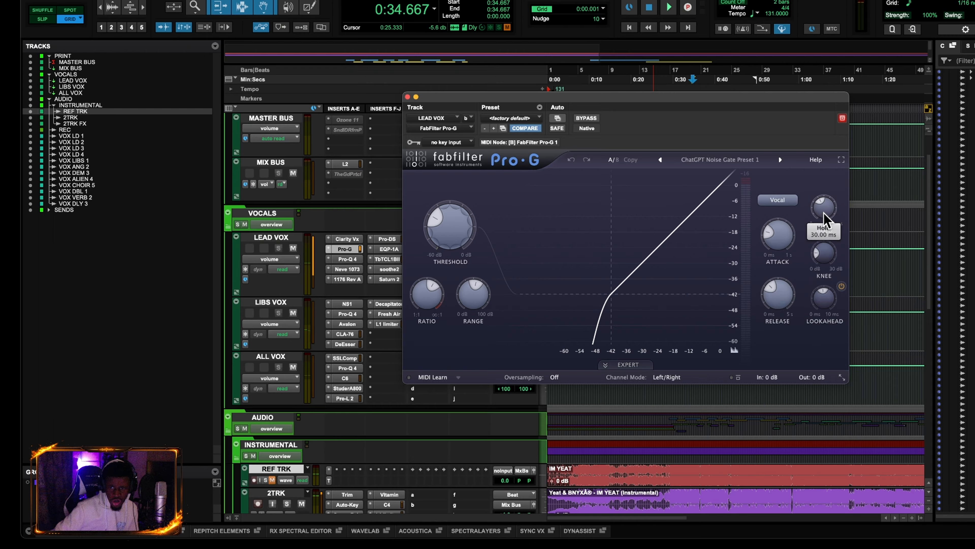
mouse_move(829, 254)
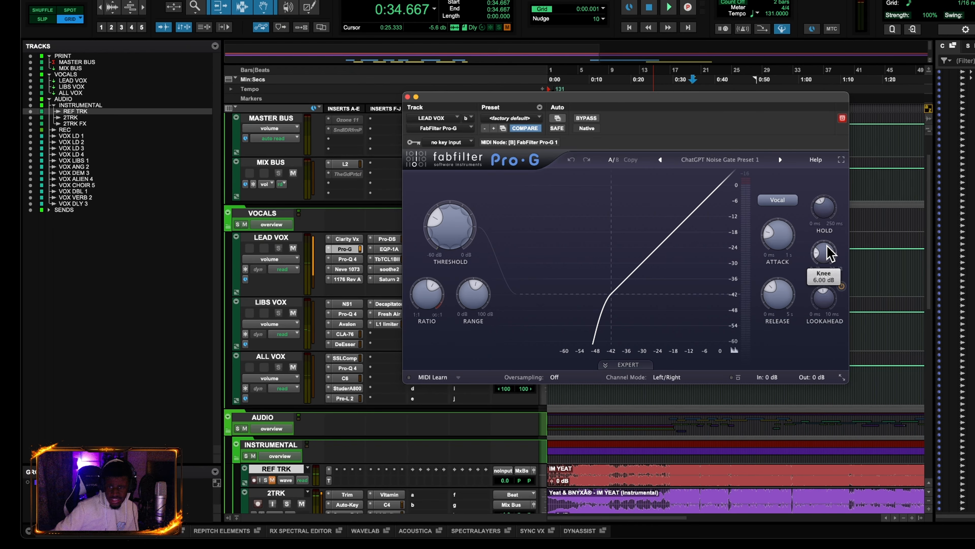
mouse_move(826, 297)
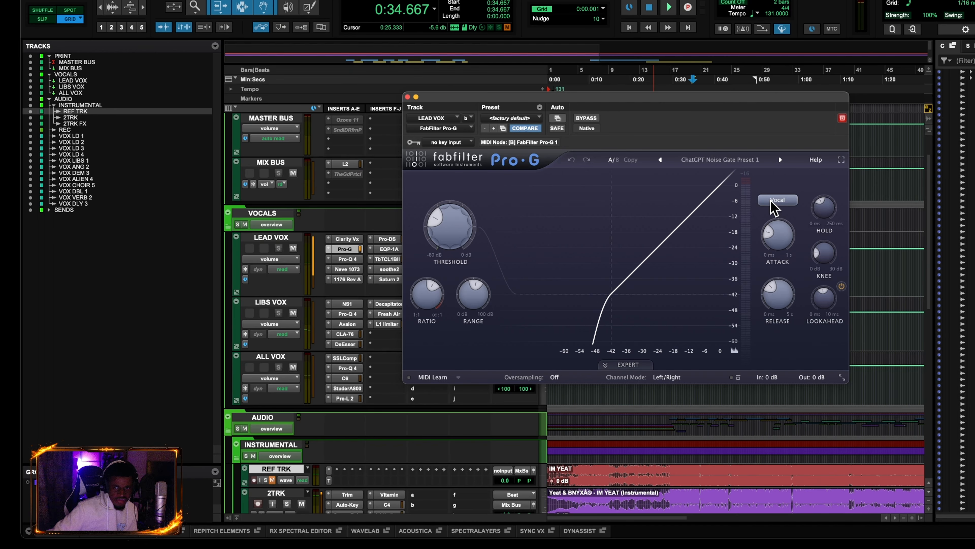
click(772, 201)
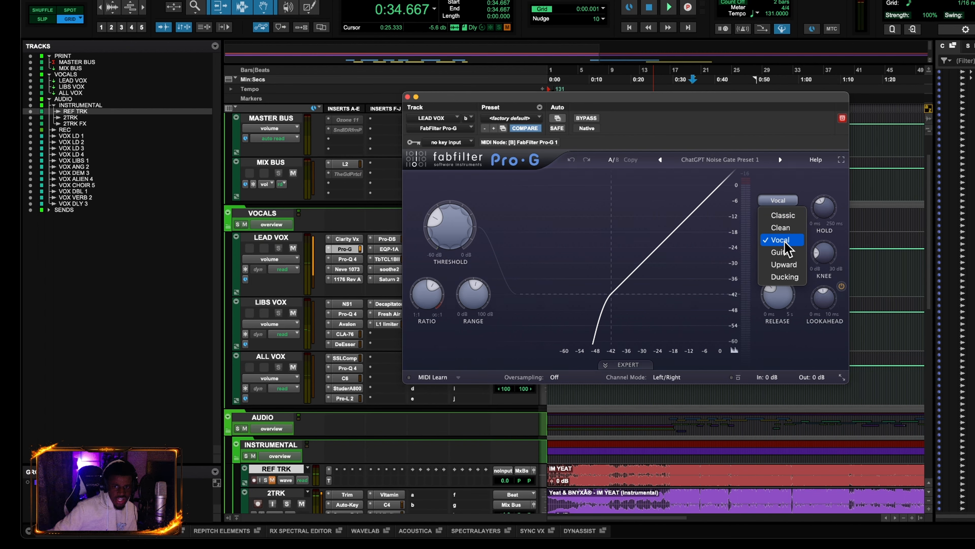
click(756, 179)
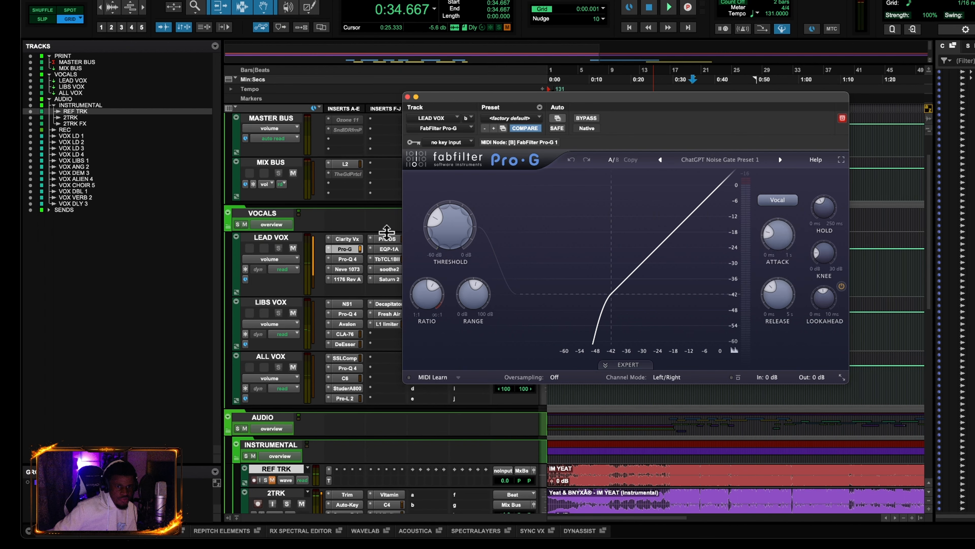
Step: Open the Pro-Q 4 equalizer on LEAD VOX and inspect its low-cut, low boost and first low-mid bands
click(348, 258)
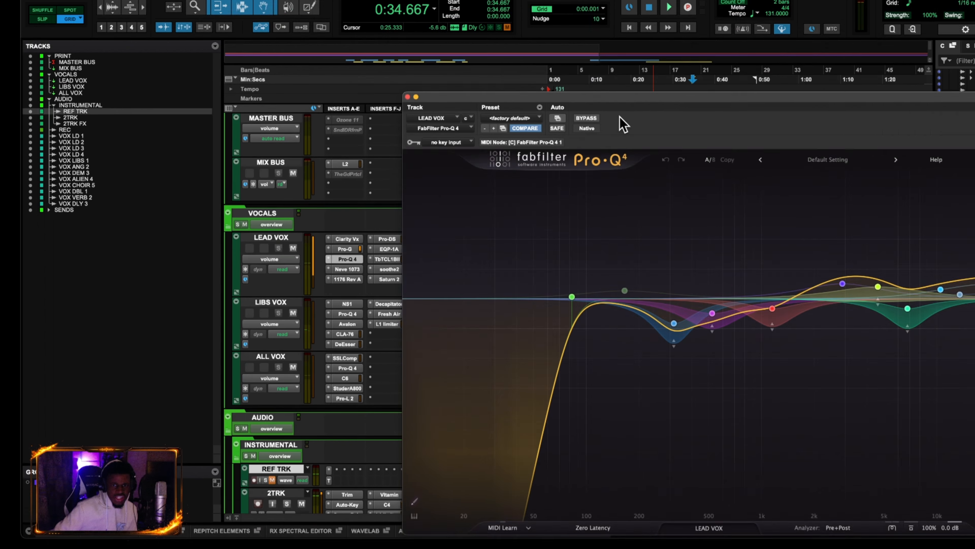
drag(637, 100, 483, 38)
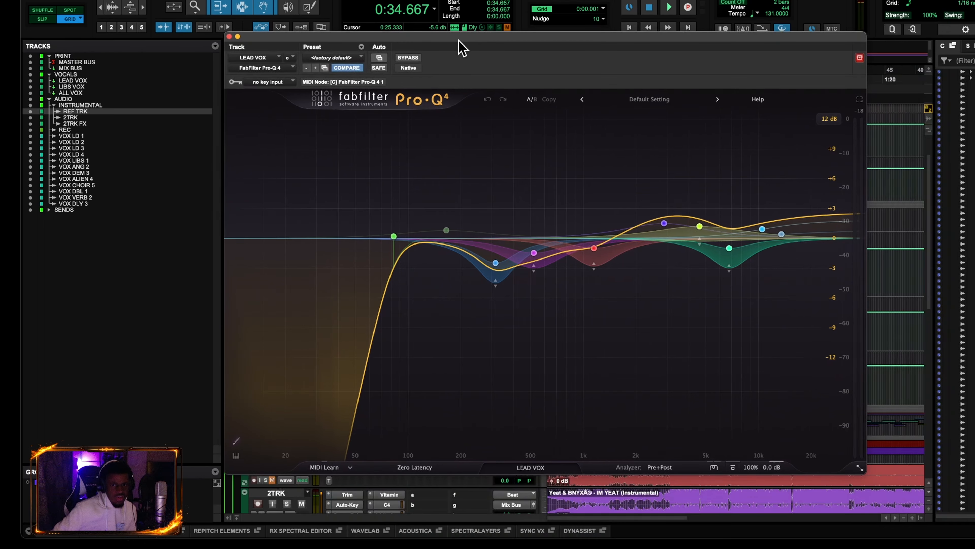
click(418, 235)
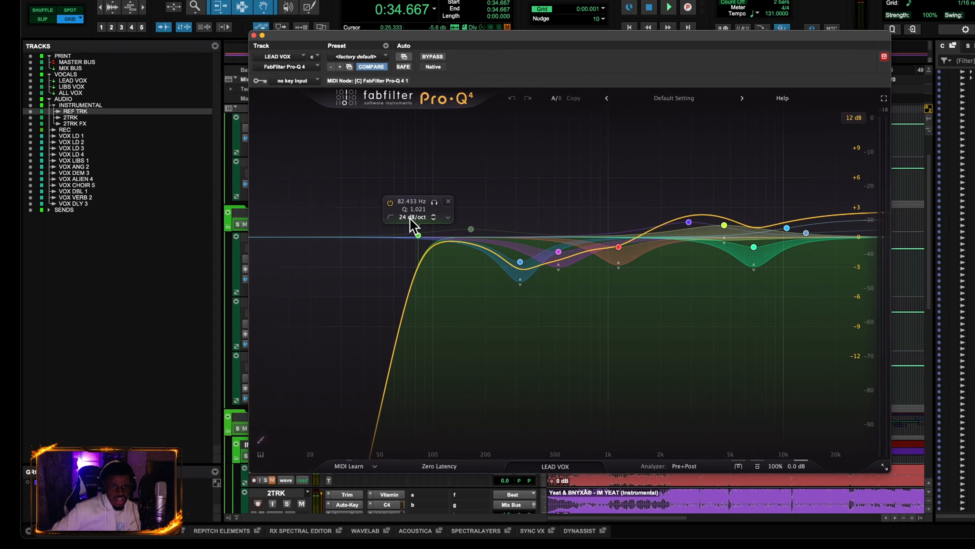
click(457, 241)
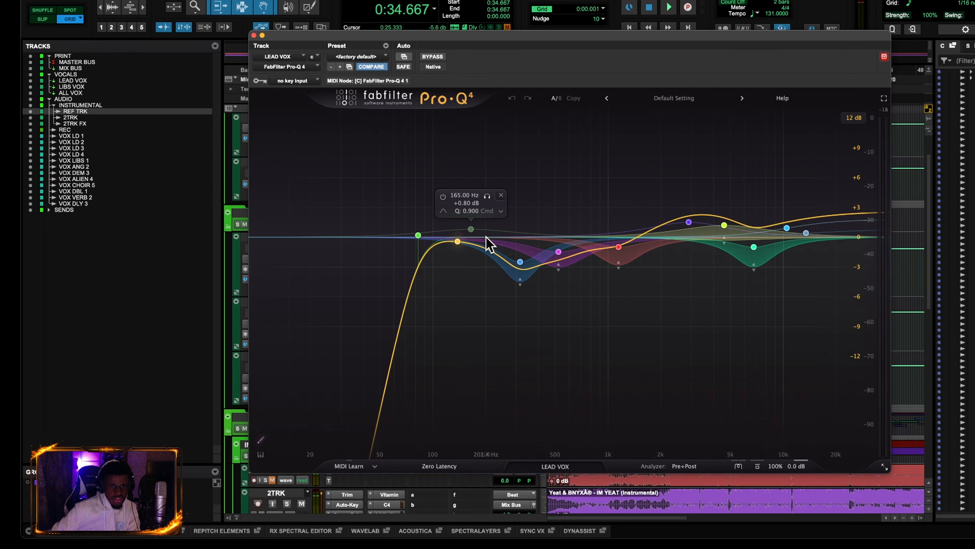
mouse_move(510, 248)
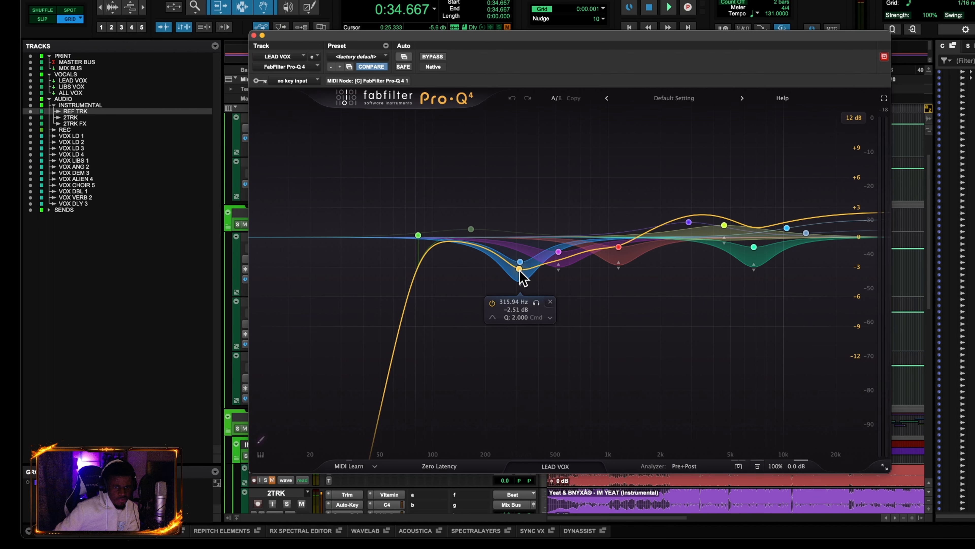
Step: Enlarge the Pro-Q 4 interface and move its window so the whole EQ curve fits on screen
click(883, 467)
click(911, 529)
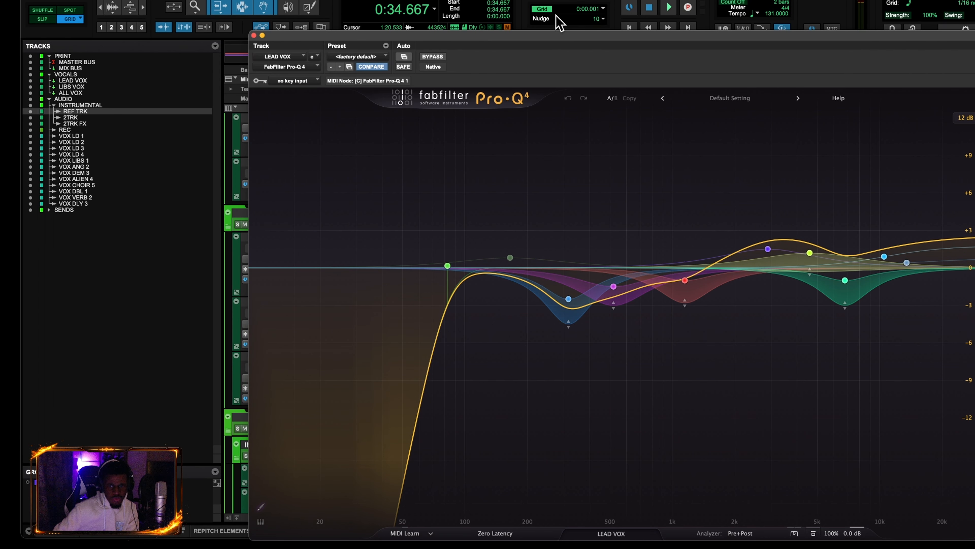
drag(573, 42, 547, 16)
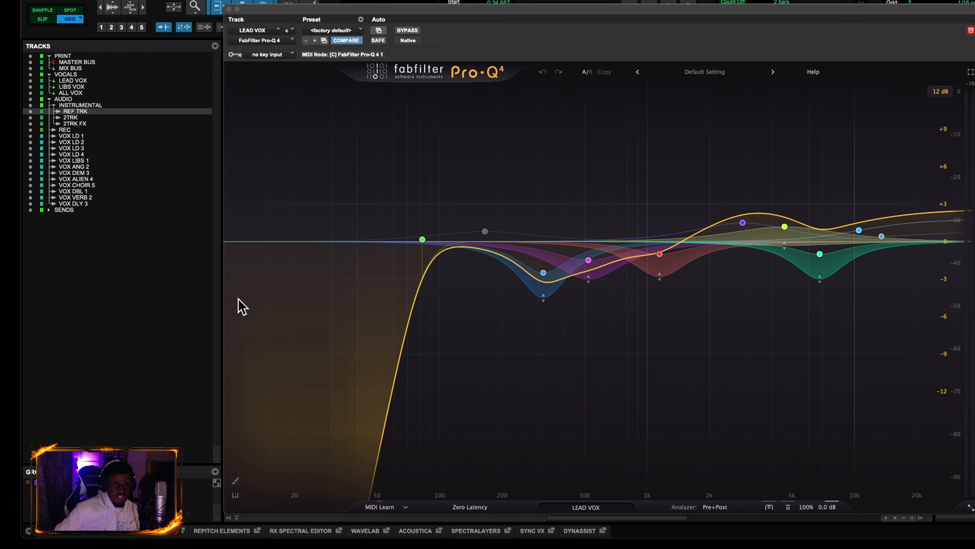
Step: Inspect the remaining low-mid, midrange and high-frequency bands of the LEAD VOX Pro-Q 4 equalizer, then close its window
mouse_move(544, 272)
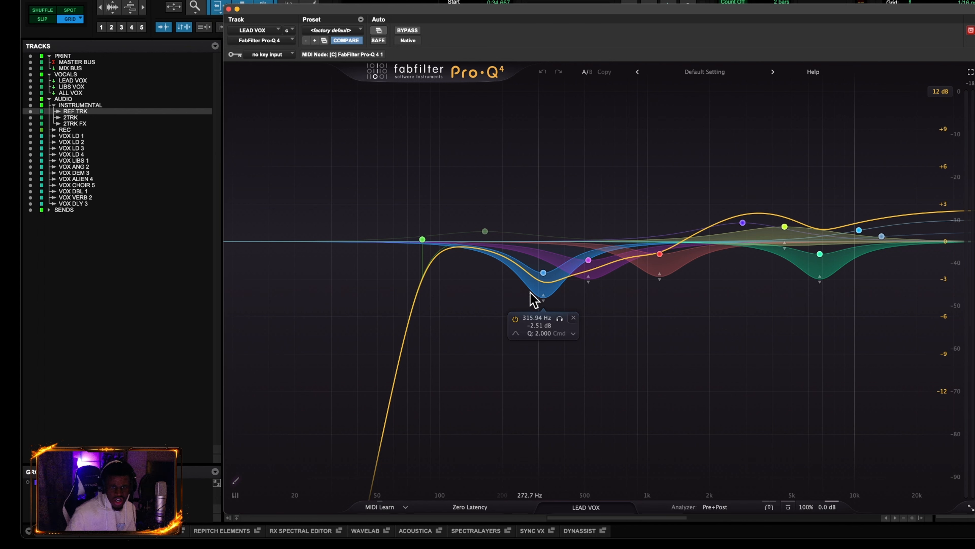
mouse_move(589, 260)
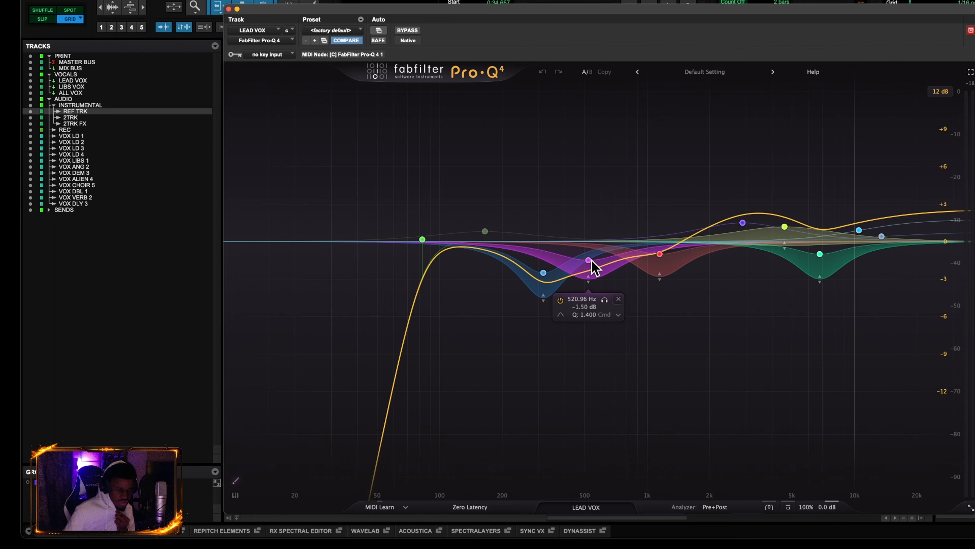
mouse_move(672, 263)
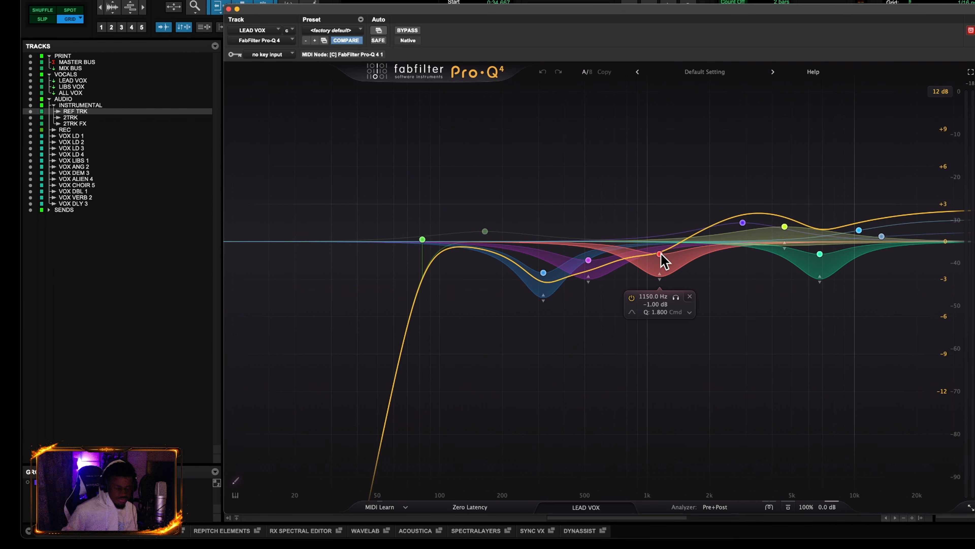
mouse_move(743, 223)
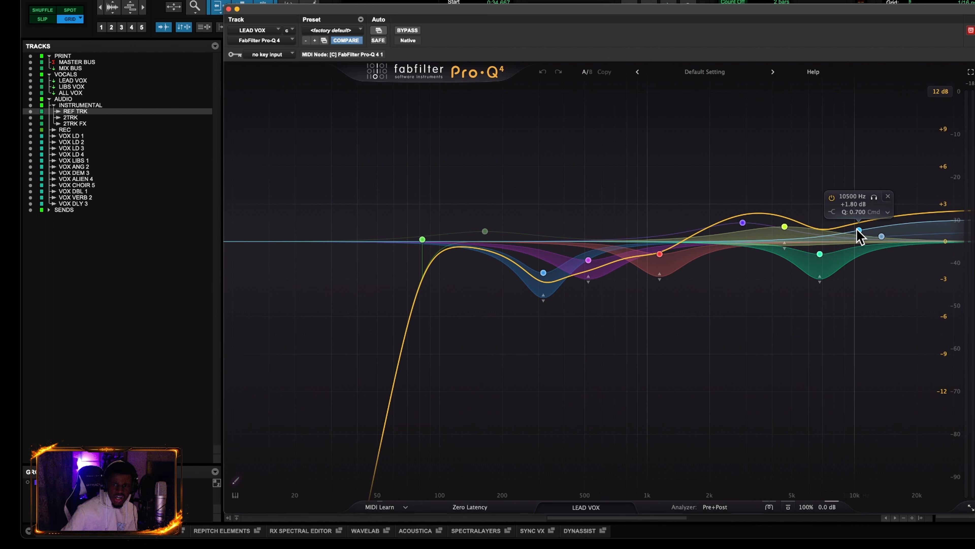
click(230, 9)
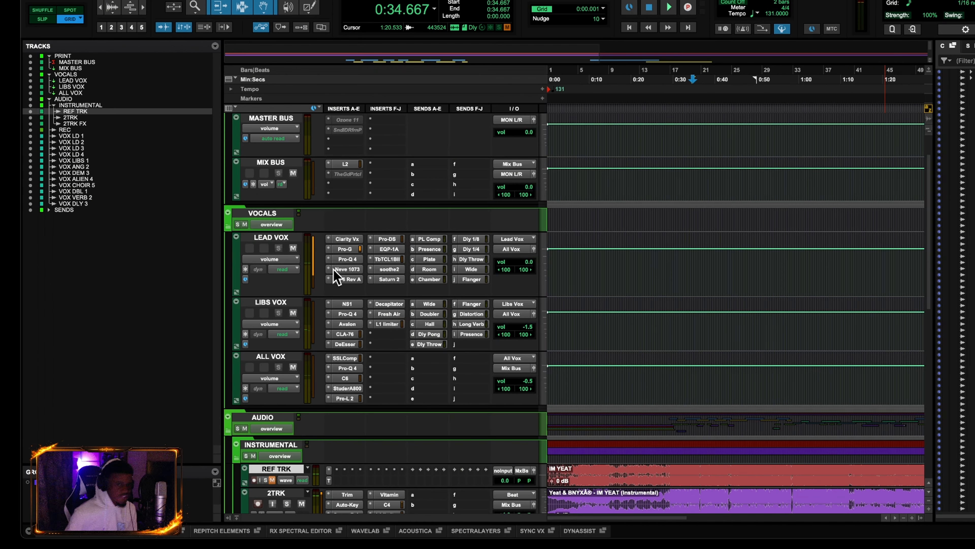
Step: Review the Neve 1073 preamp and 1176 Rev A compressor settings on LEAD VOX, then close the compressor window
click(338, 270)
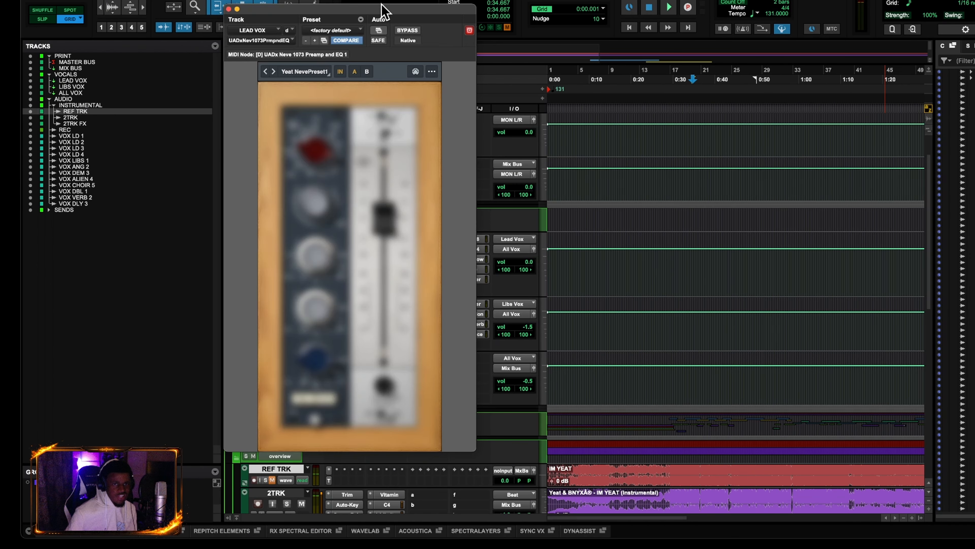
drag(380, 17, 576, 9)
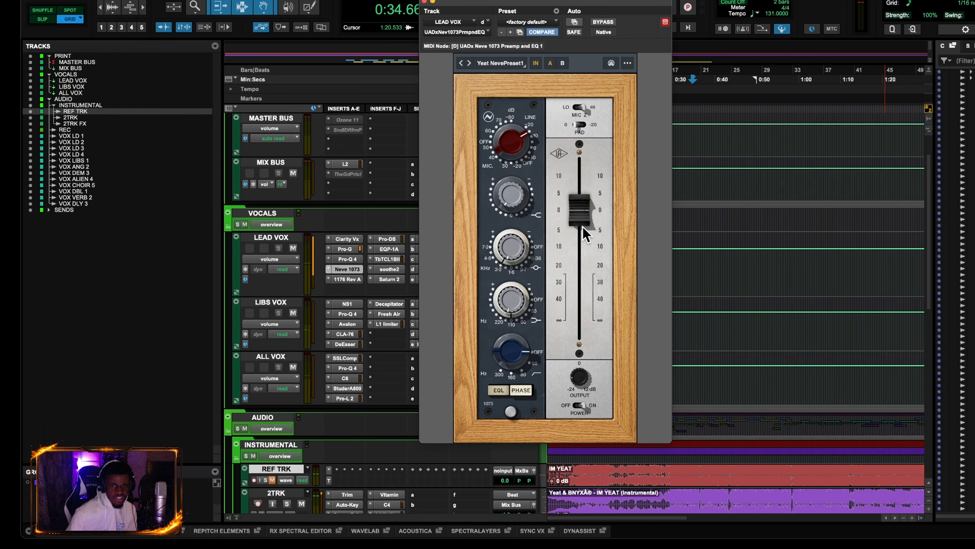
click(347, 280)
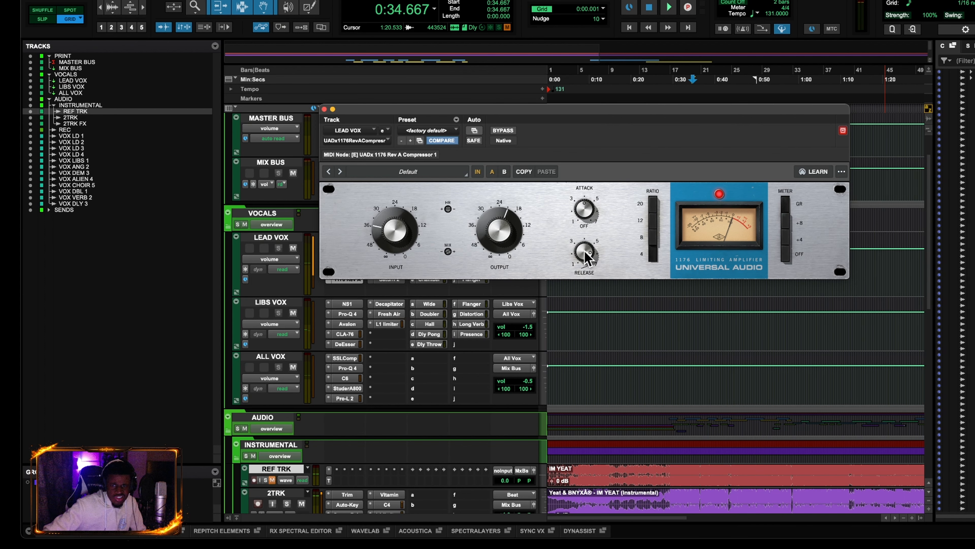
click(324, 110)
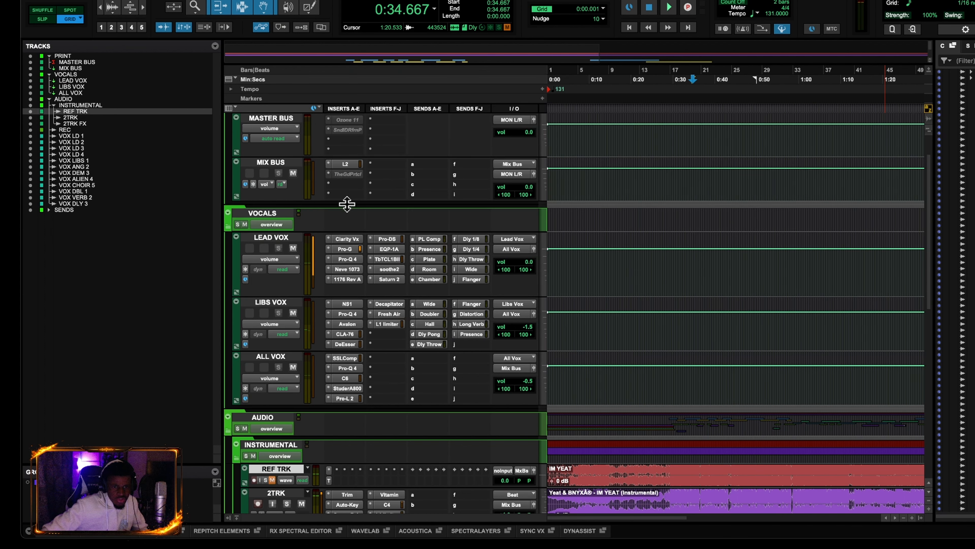
Step: Open the Pro-DS de-esser on LEAD VOX, set its interface size to Large and move its window higher over the tracks
click(385, 239)
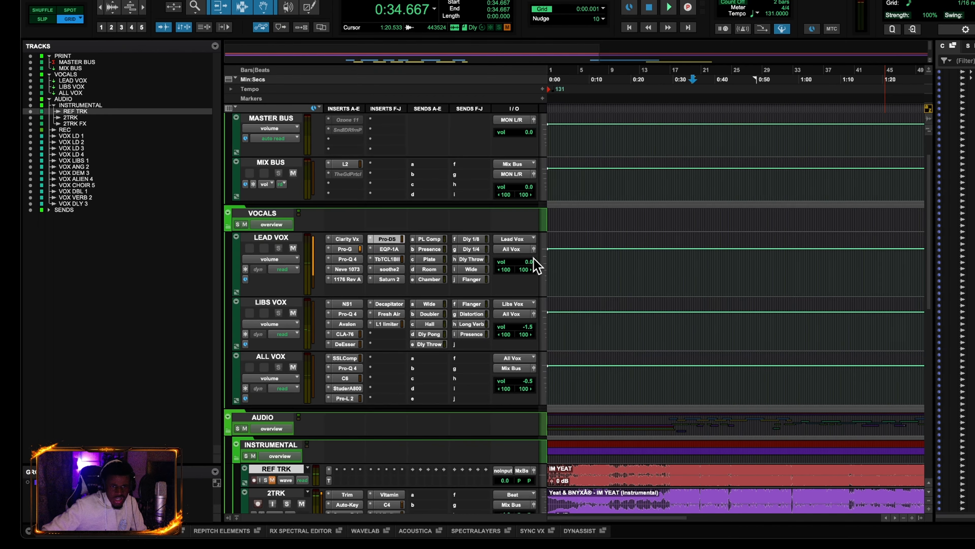
drag(426, 117, 433, 115)
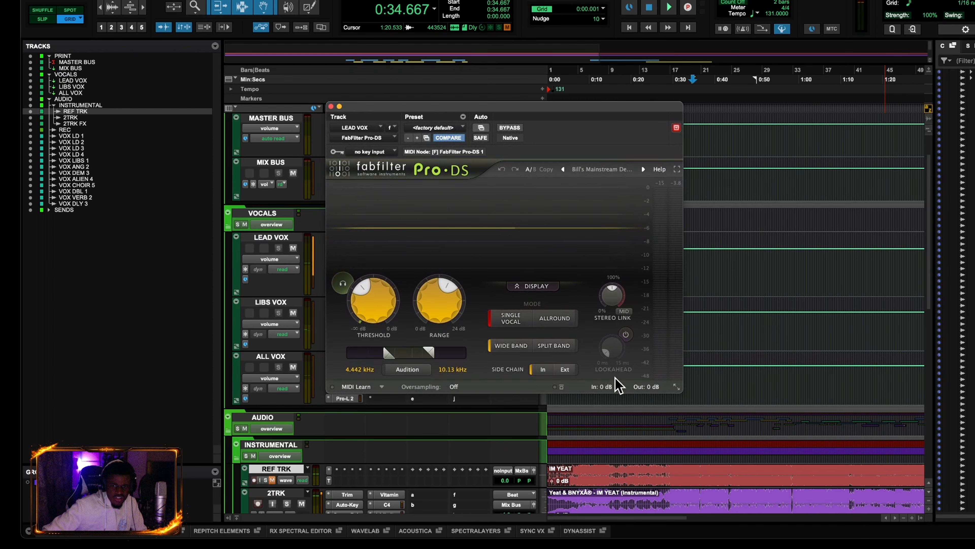
click(676, 387)
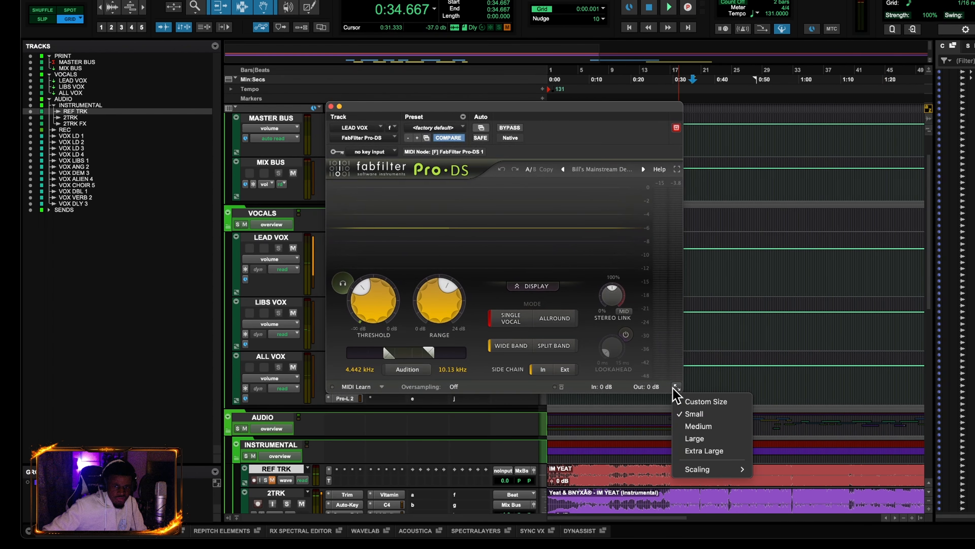
click(699, 438)
drag(488, 115, 489, 70)
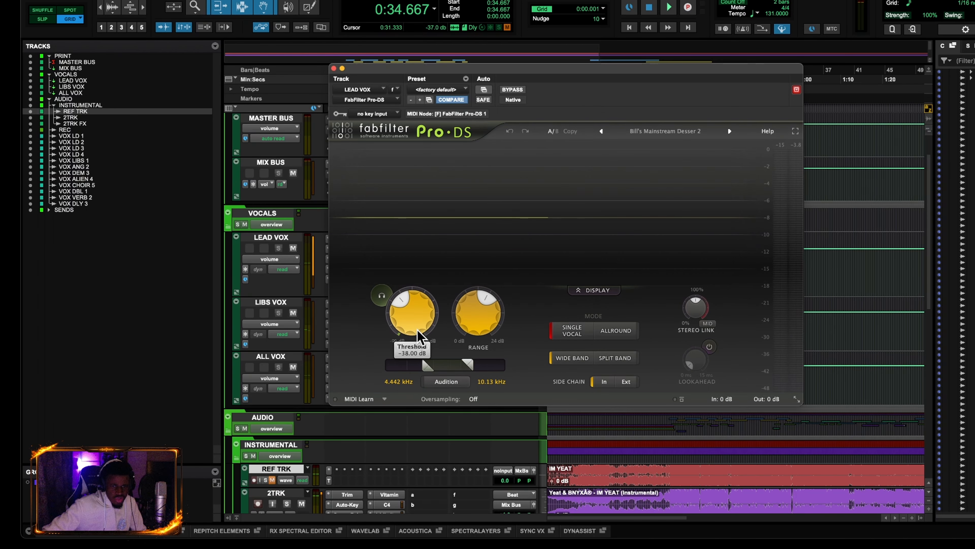
Step: Play back briefly and examine the Pro-DS threshold, range and side-chain frequency range settings
mouse_move(420, 334)
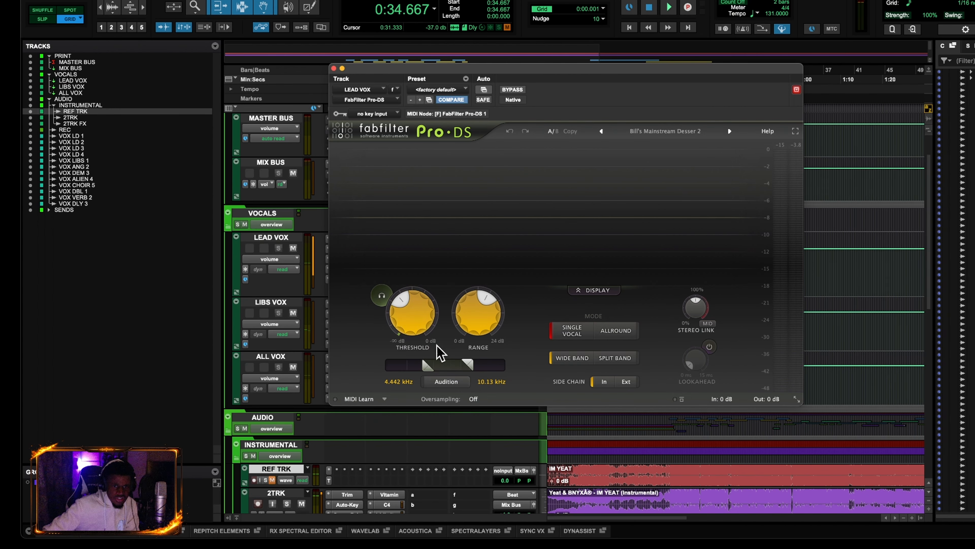
key(space)
key(space)
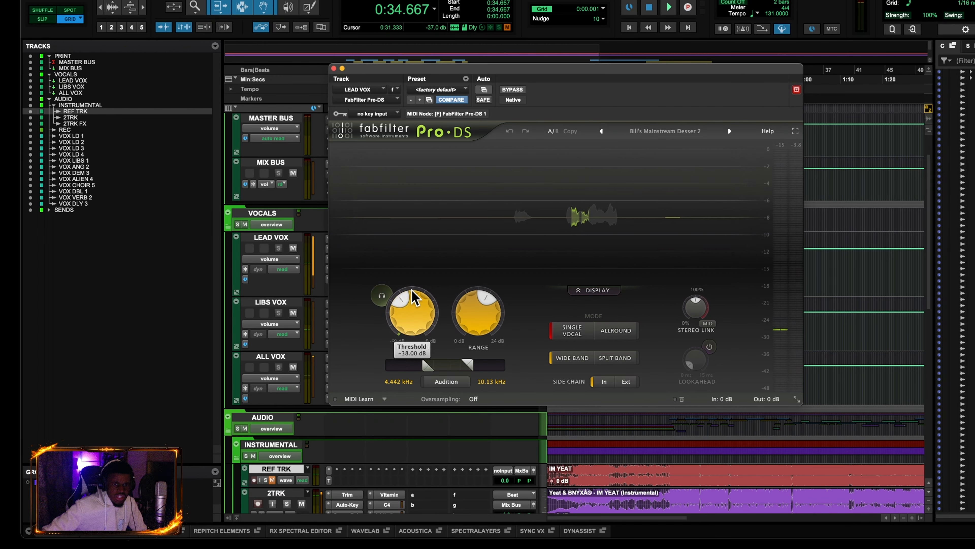
mouse_move(475, 321)
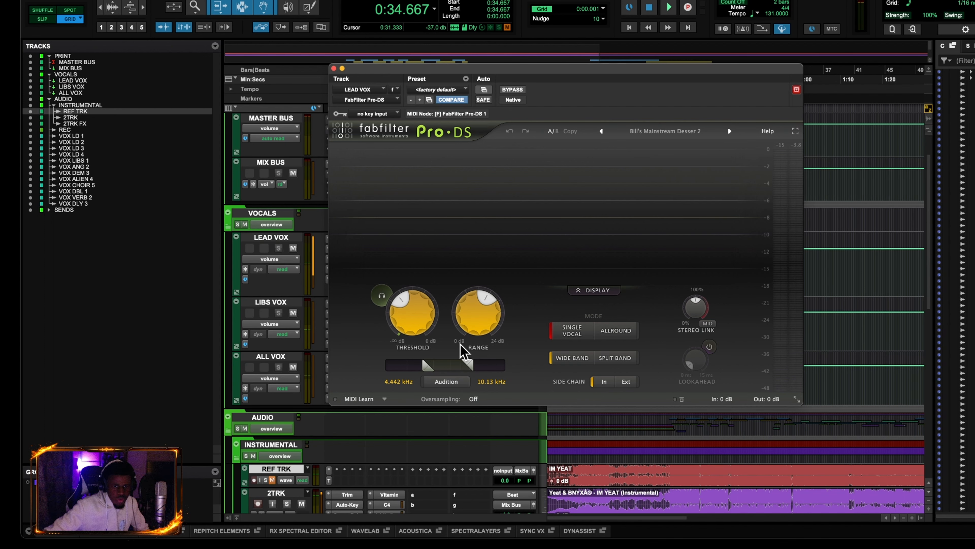
mouse_move(463, 371)
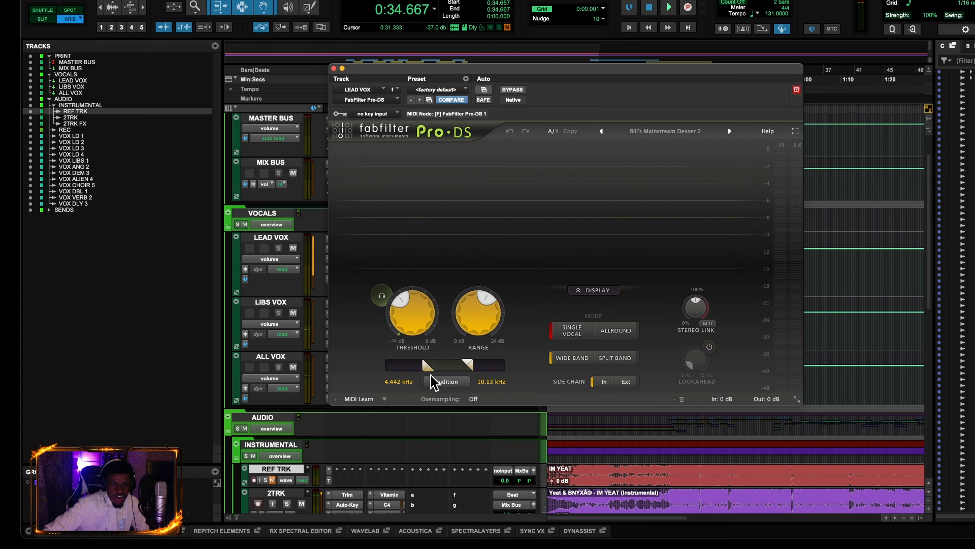
mouse_move(425, 363)
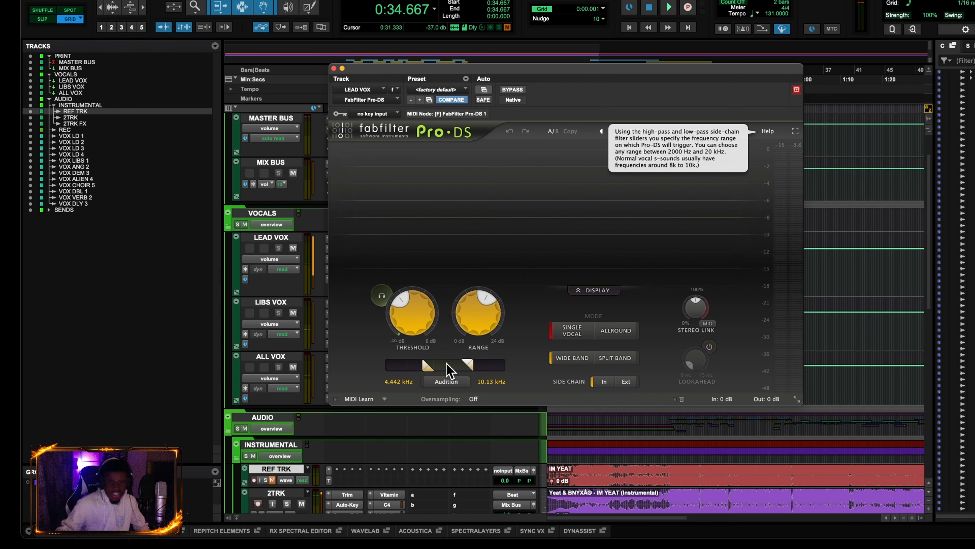
Step: Open the Pultec EQP-1A equalizer on LEAD VOX, move its window, review its boost, attenuation and bandwidth settings, and close it
click(391, 251)
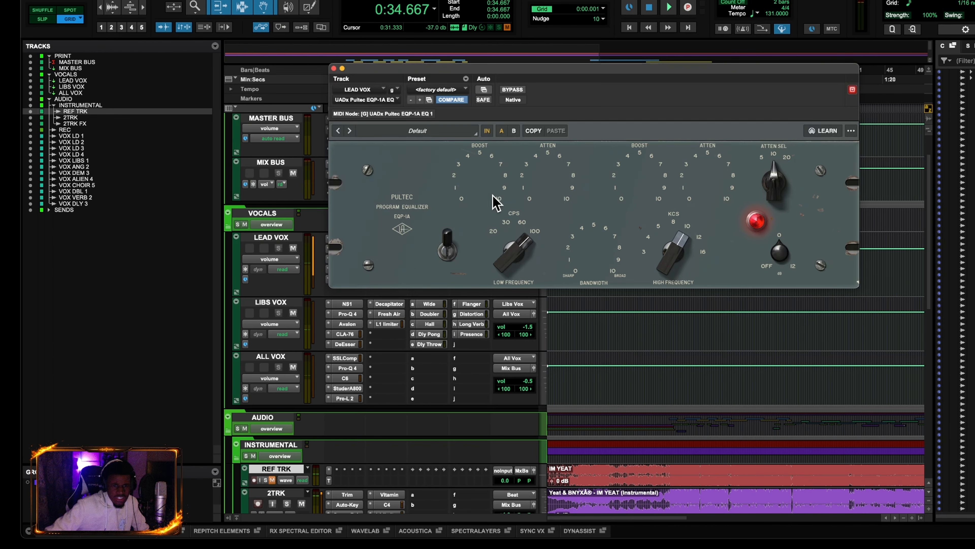
drag(513, 77, 484, 109)
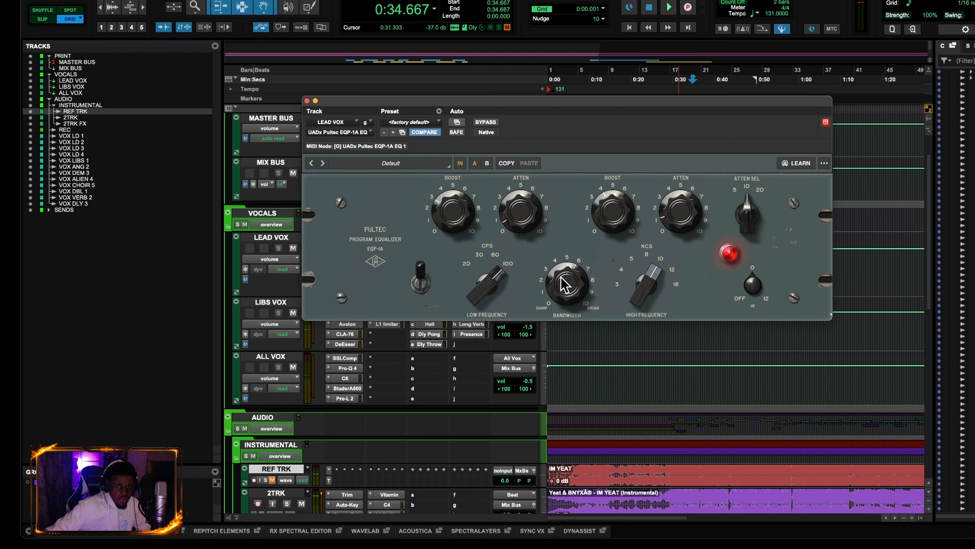
click(307, 101)
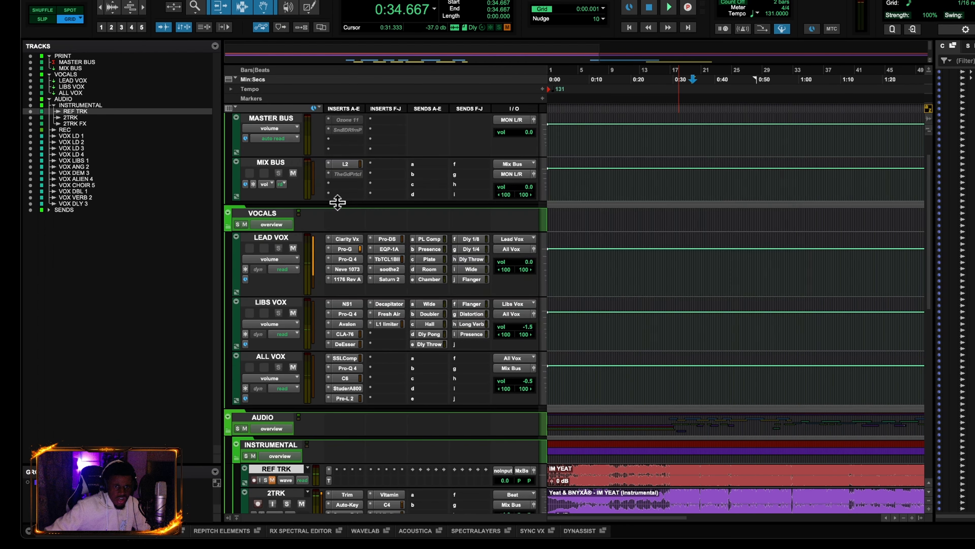
Step: Open the Tube-Tech CL 1B compressor on LEAD VOX, reposition its window to review the controls, and close it
click(395, 259)
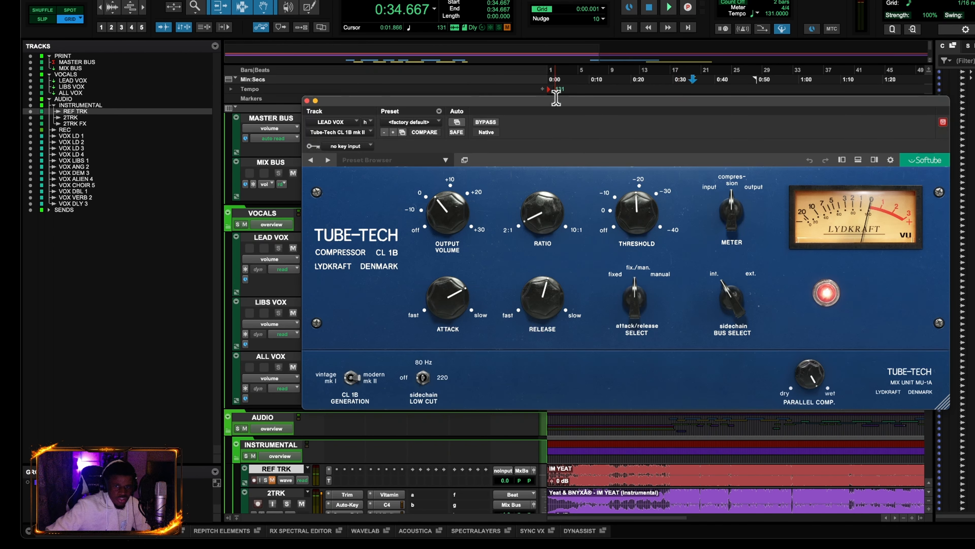
drag(559, 106, 483, 103)
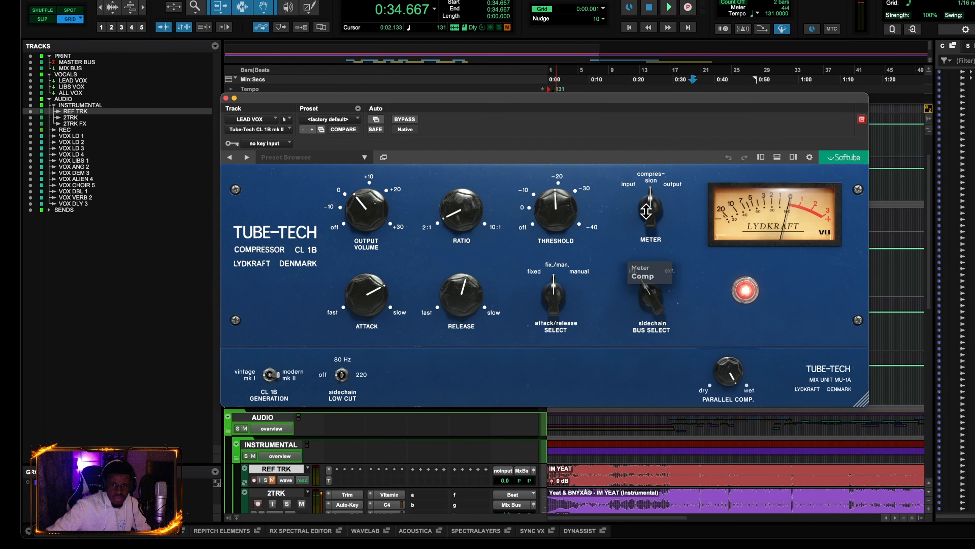
click(227, 99)
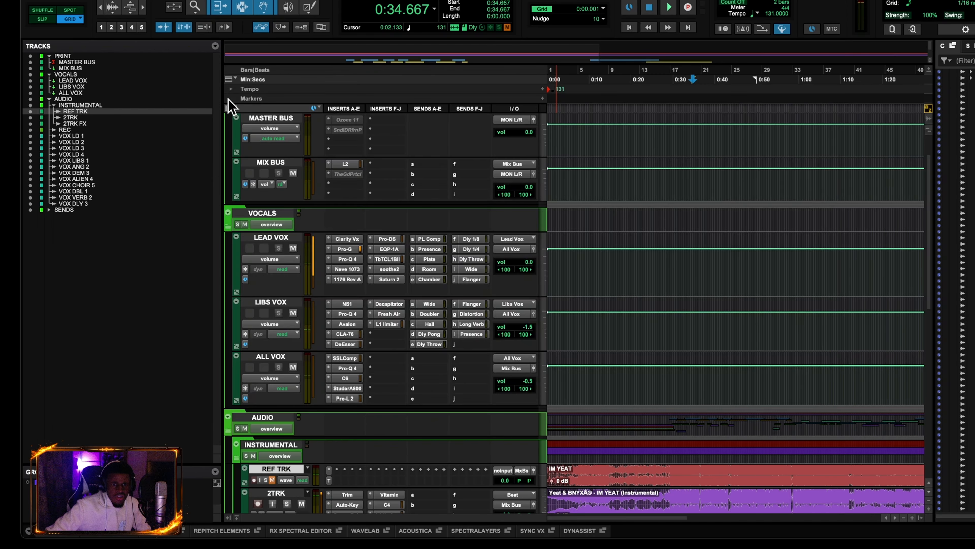
Step: Open soothe2 on LEAD VOX, move its window fully into view, inspect its four colored frequency bands, and close it
click(397, 270)
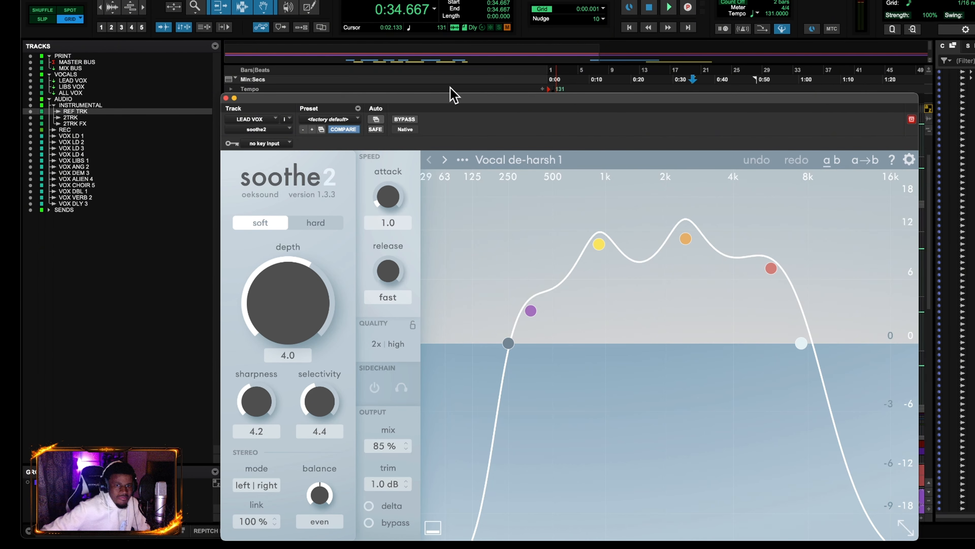
drag(461, 104, 440, 66)
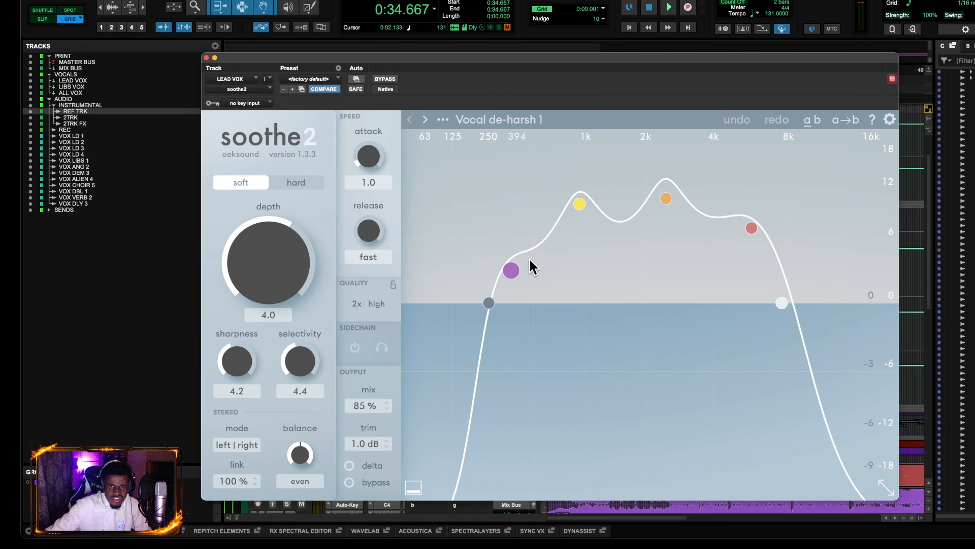
click(580, 206)
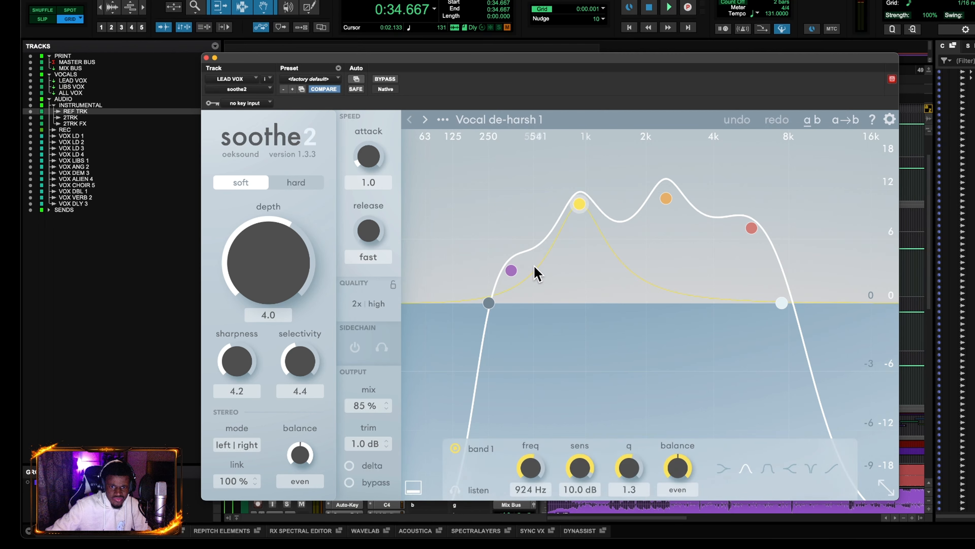
click(511, 271)
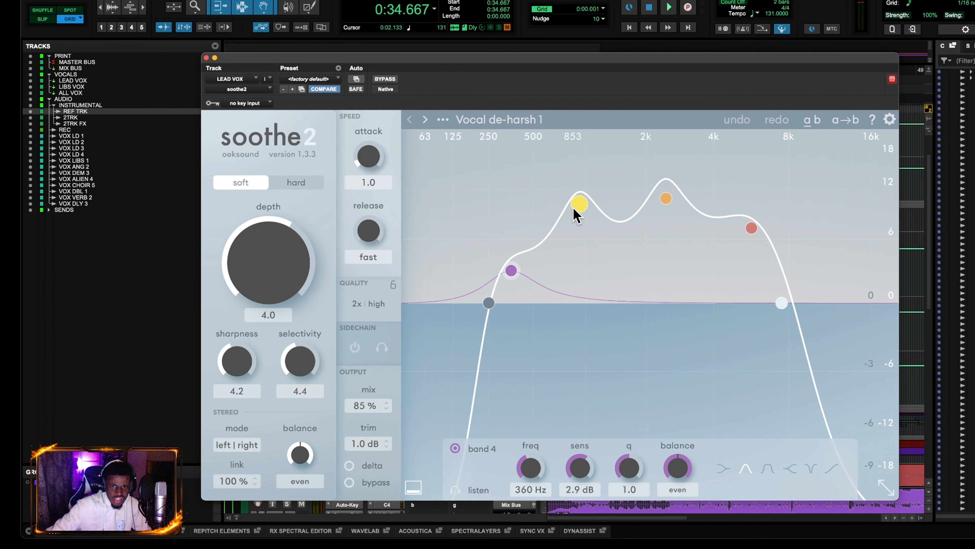
click(580, 204)
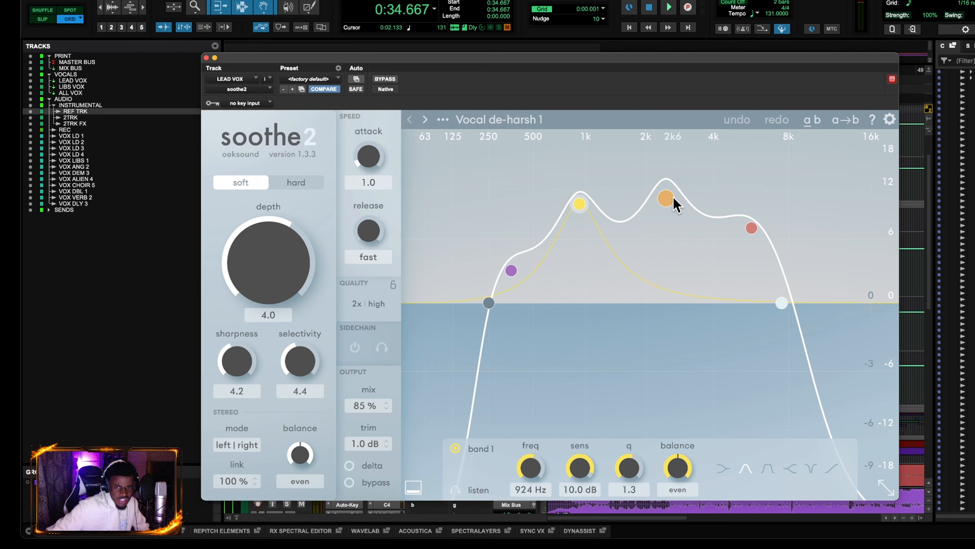
click(675, 203)
click(752, 230)
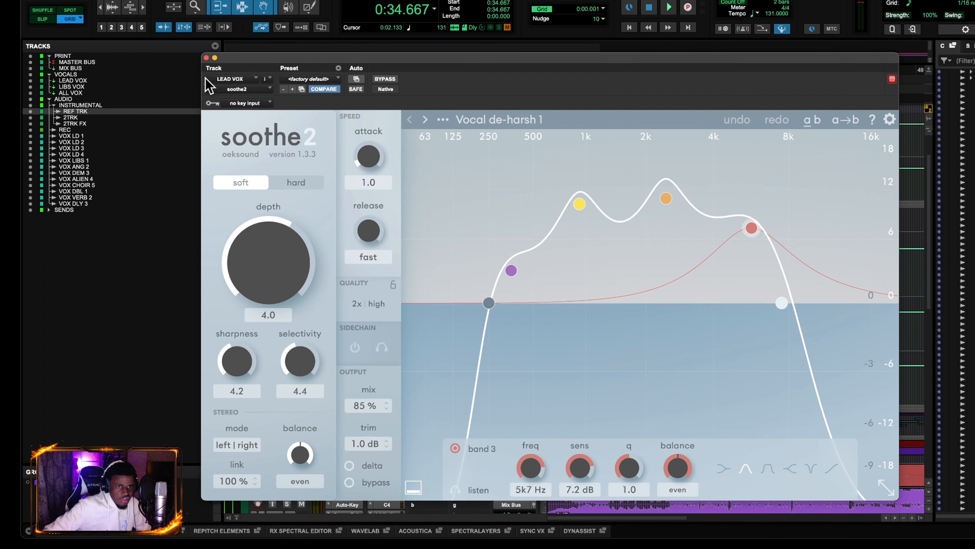
click(206, 58)
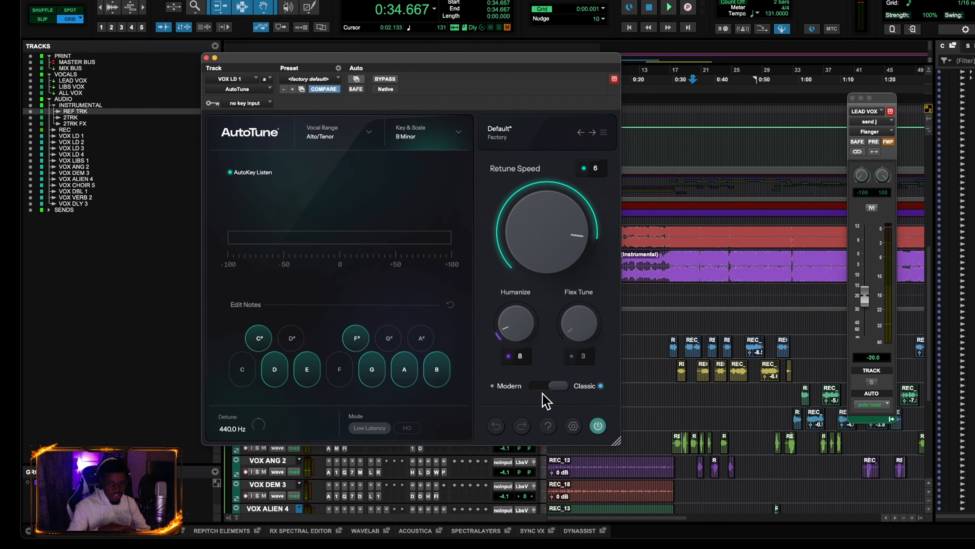
Step: Check the pitch tracking setting of AutoTune on VOX LD 1, then close the plug-in
click(572, 425)
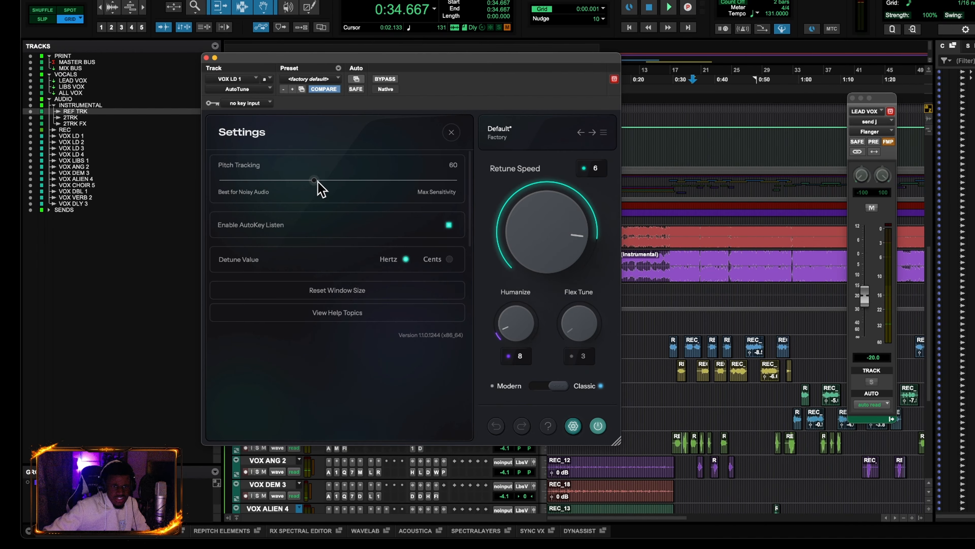
click(206, 58)
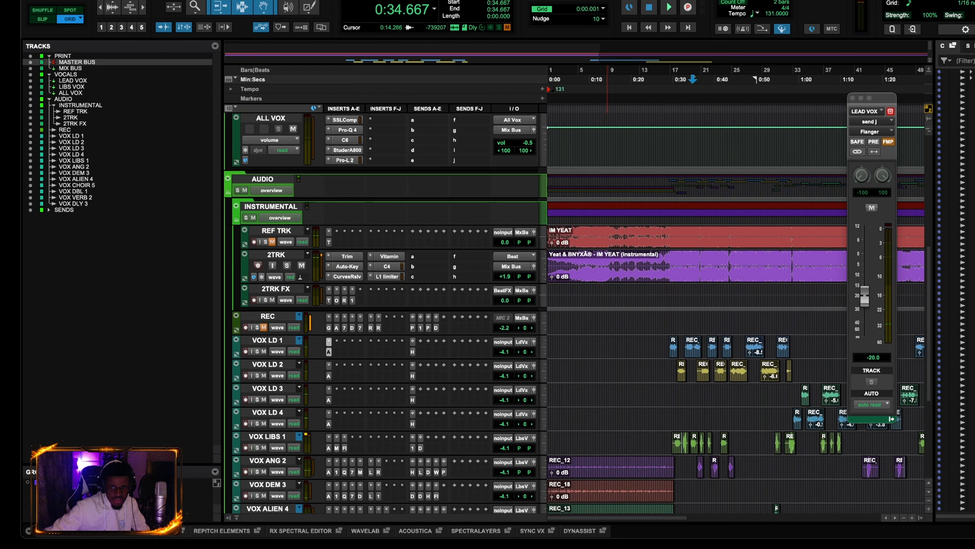